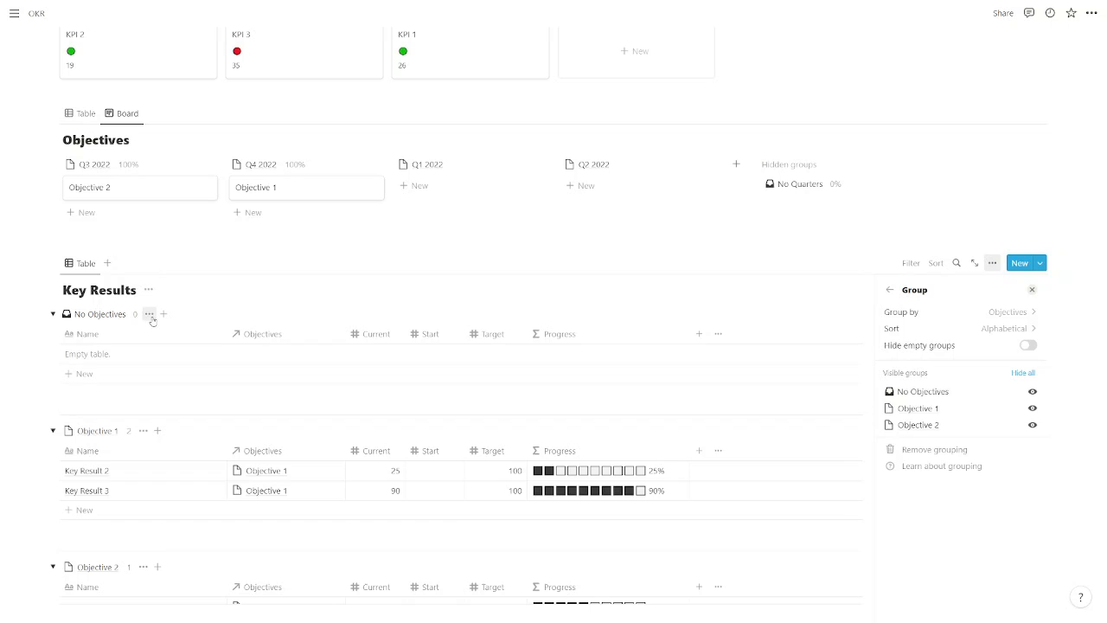
# Step: Hide the No Objectives group in the Key Results table and collapse the Objective 1 and Objective 2 groups
pyautogui.click(150, 316)
pyautogui.click(153, 329)
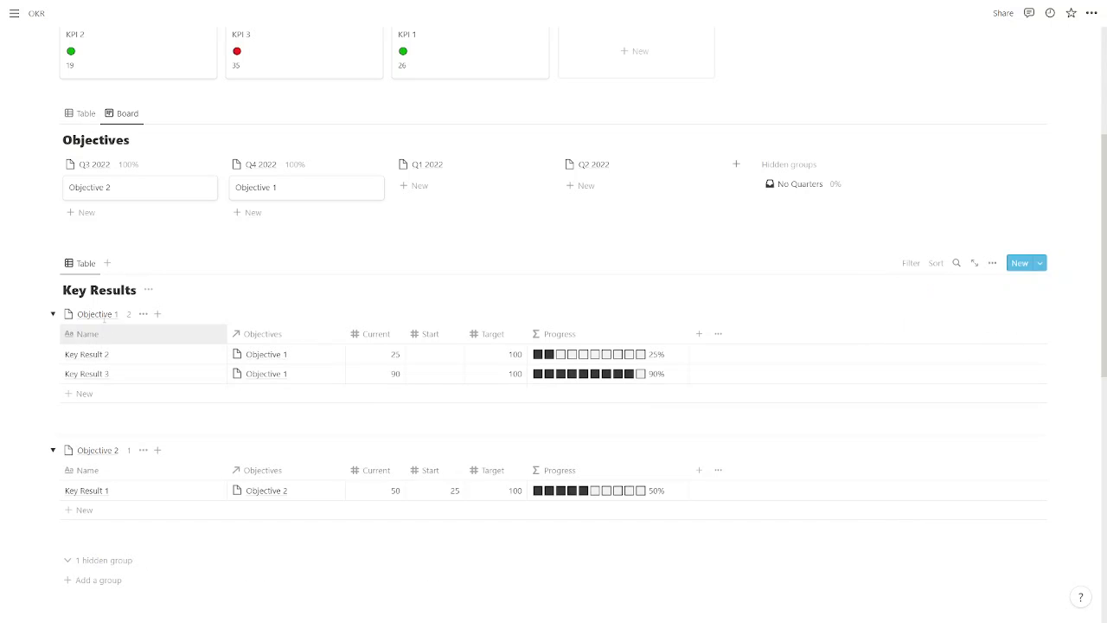
pyautogui.click(52, 314)
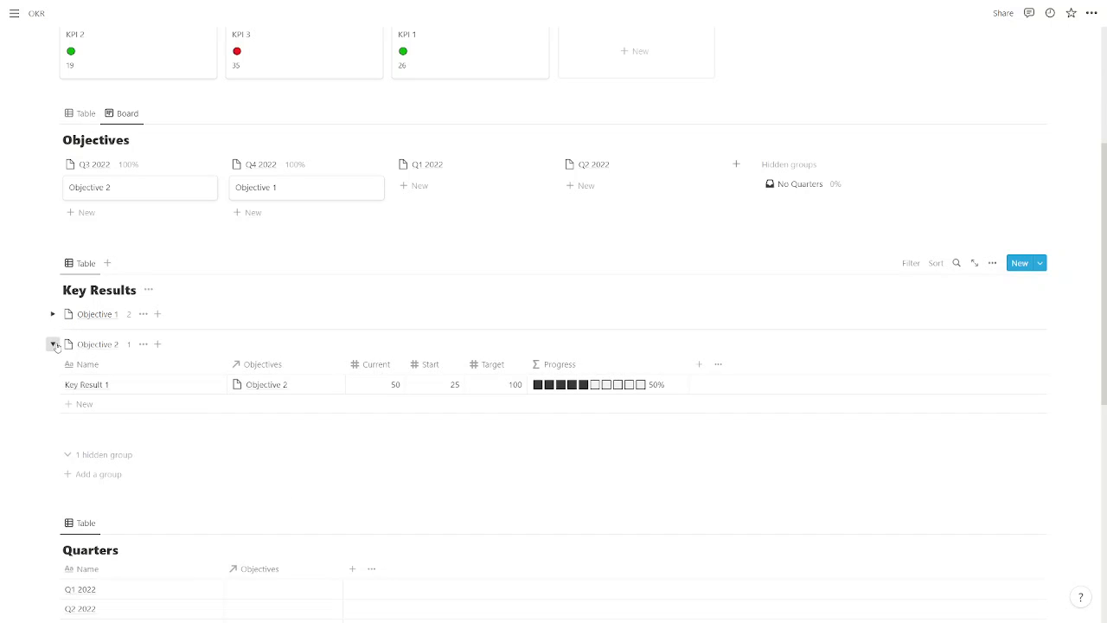
pyautogui.click(52, 345)
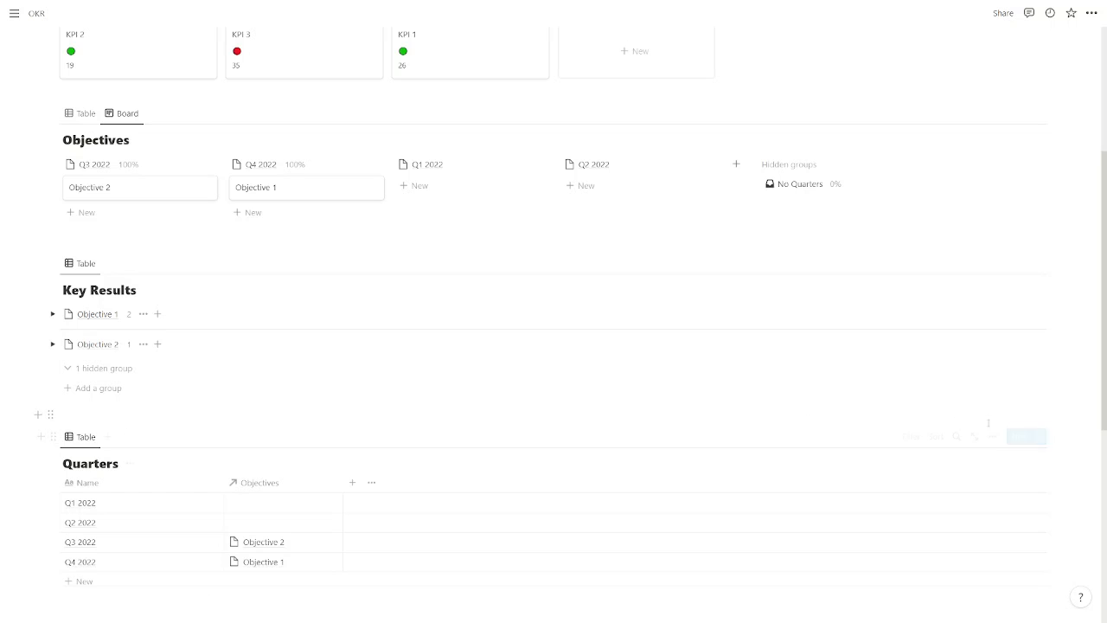
# Step: Turn the inline Quarters and Initiatives databases into pages
pyautogui.click(992, 436)
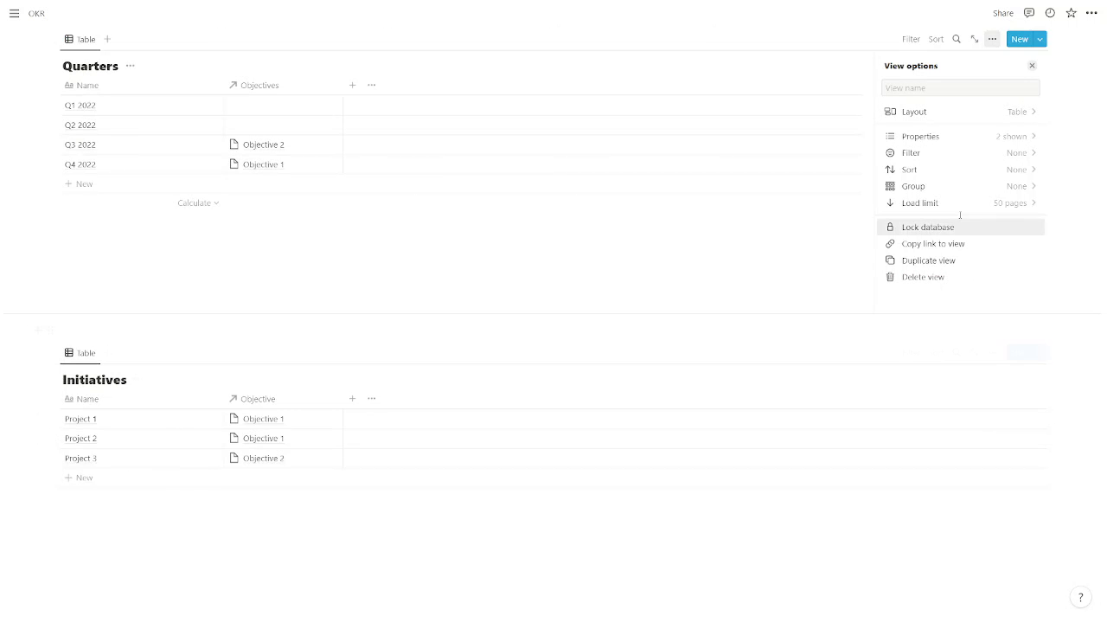
pyautogui.click(784, 351)
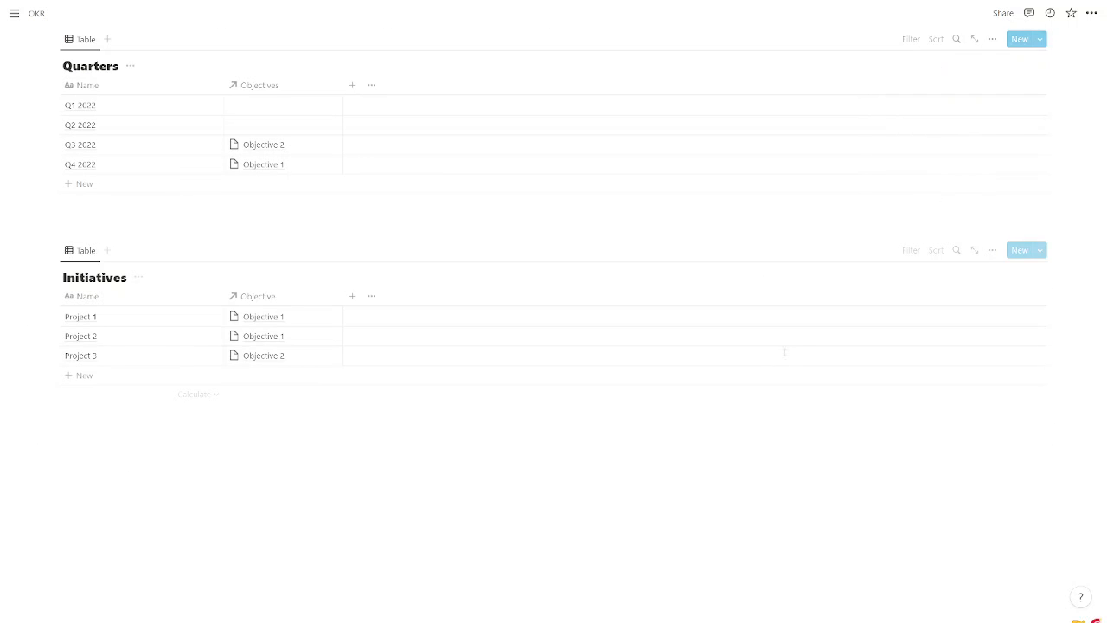
pyautogui.scroll(3, 689, 324)
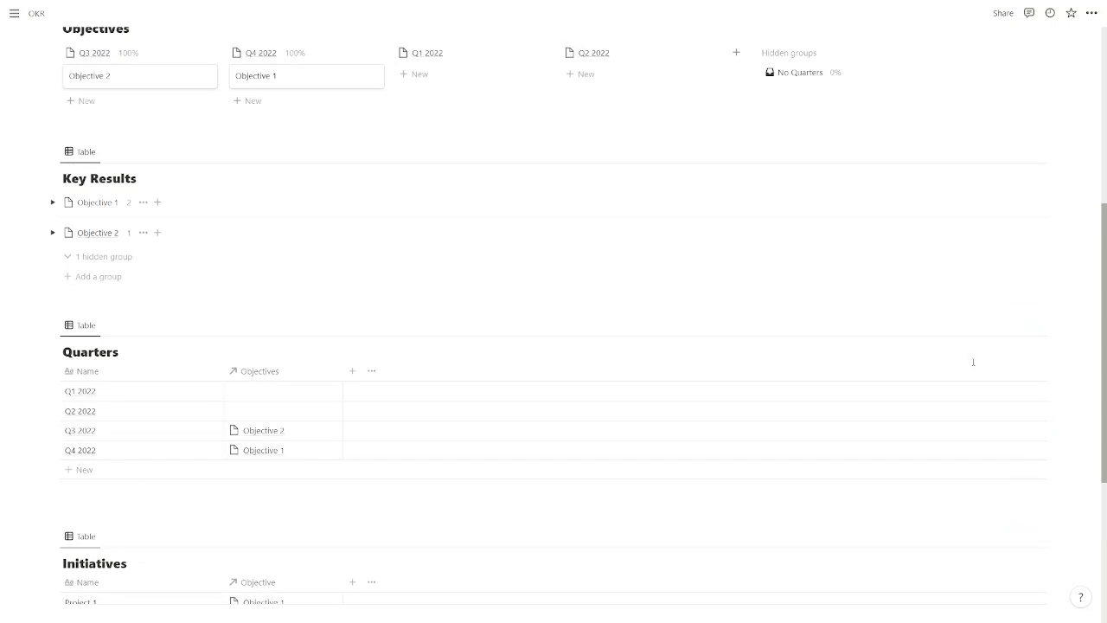
pyautogui.click(53, 324)
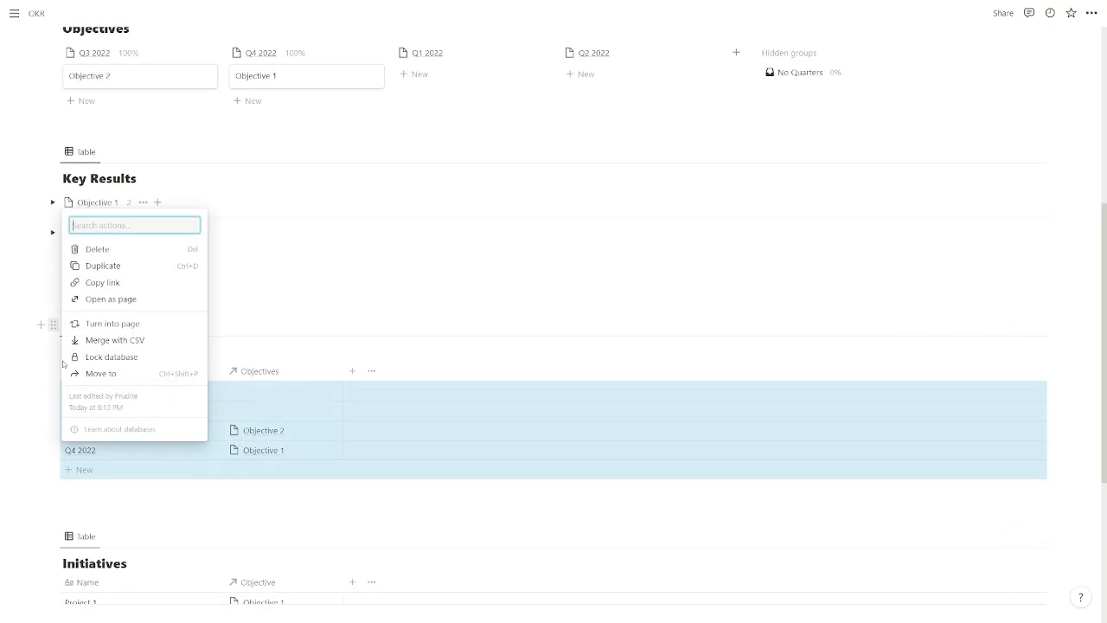
pyautogui.click(95, 323)
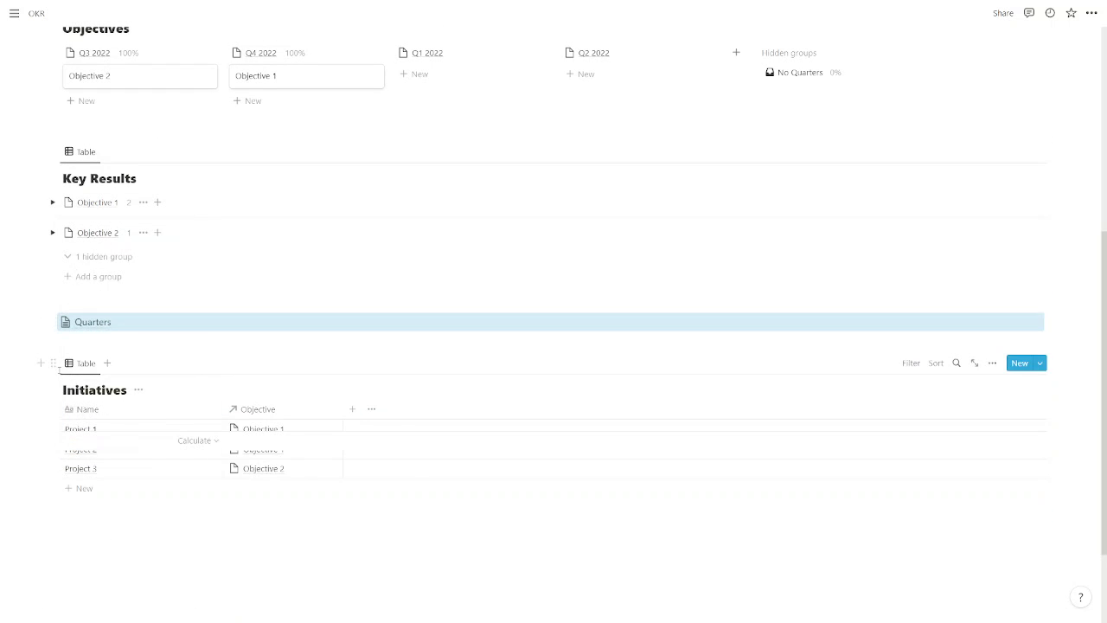
pyautogui.click(52, 364)
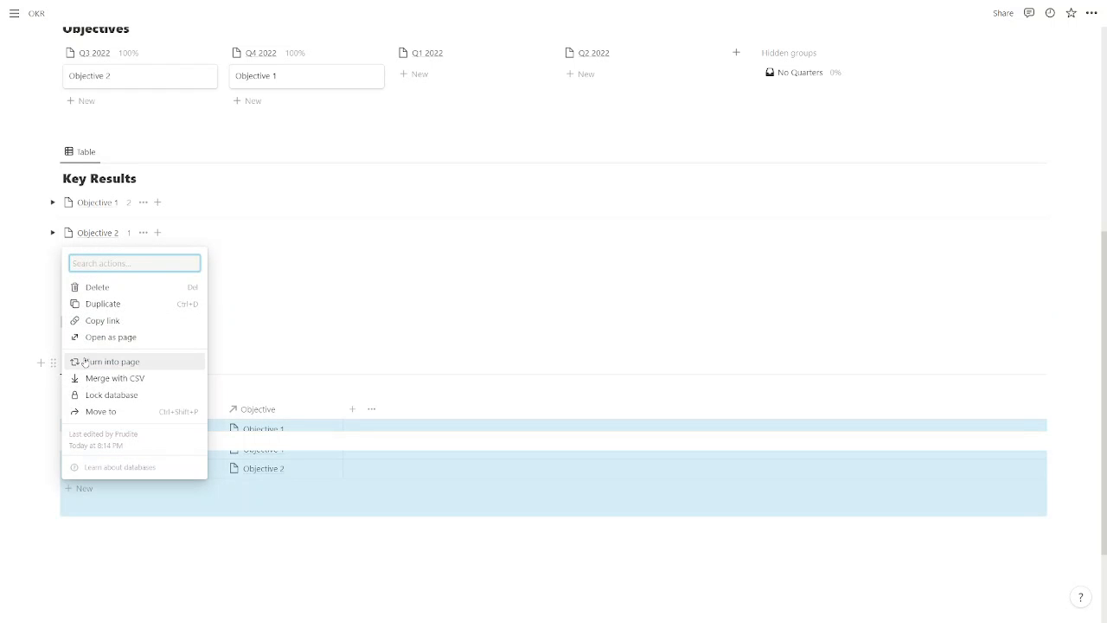
pyautogui.click(84, 362)
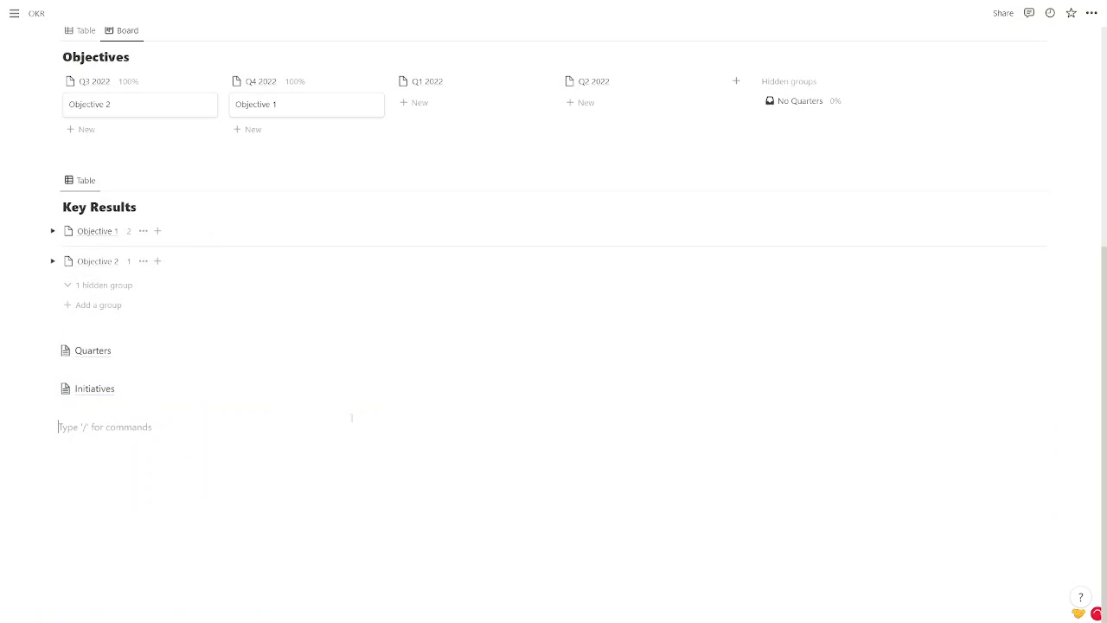
# Step: Remove the empty line between the Quarters and Initiatives page links
pyautogui.click(246, 370)
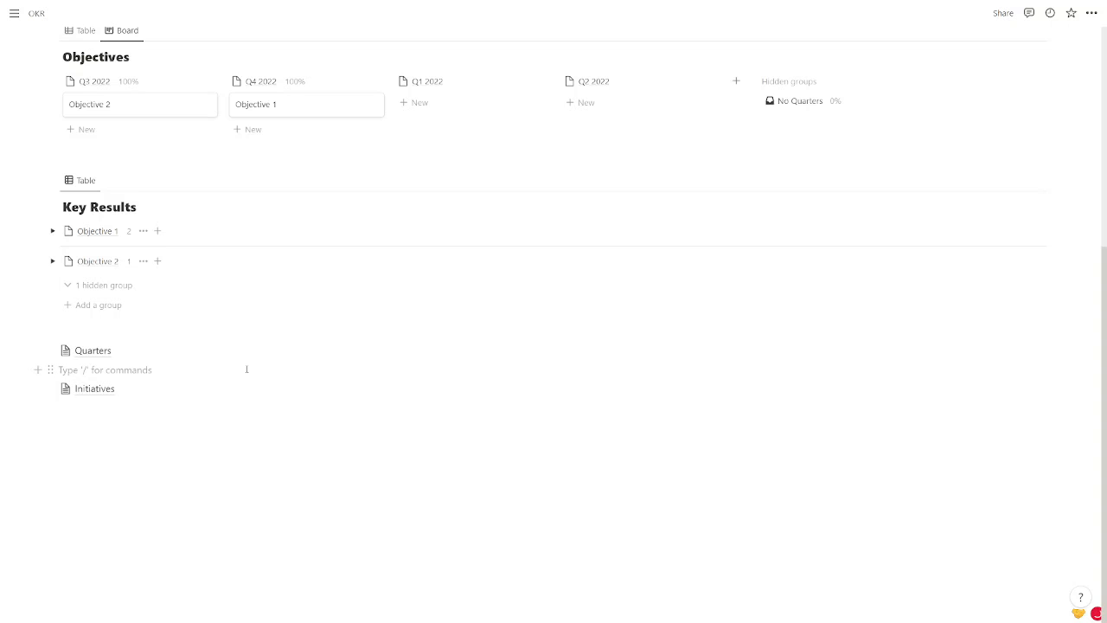
pyautogui.press('BackSpace')
pyautogui.moveTo(1104, 389); pyautogui.dragTo(1104, 295)
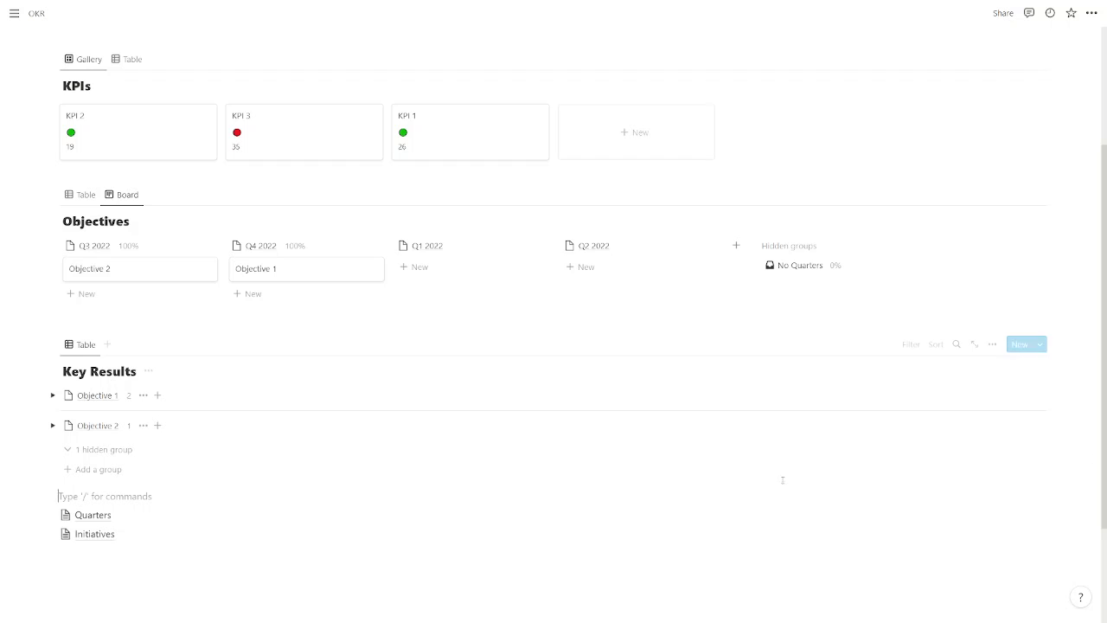
# Step: Add a rollup property to the Objective 2 page based on the Key Results relation
pyautogui.click(130, 269)
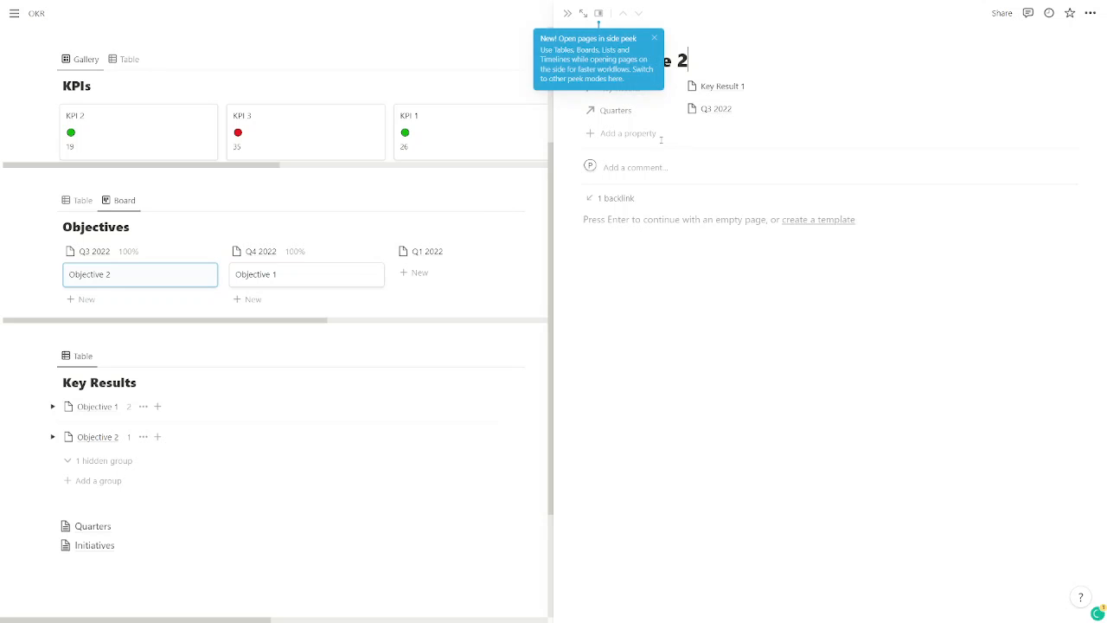
pyautogui.click(652, 137)
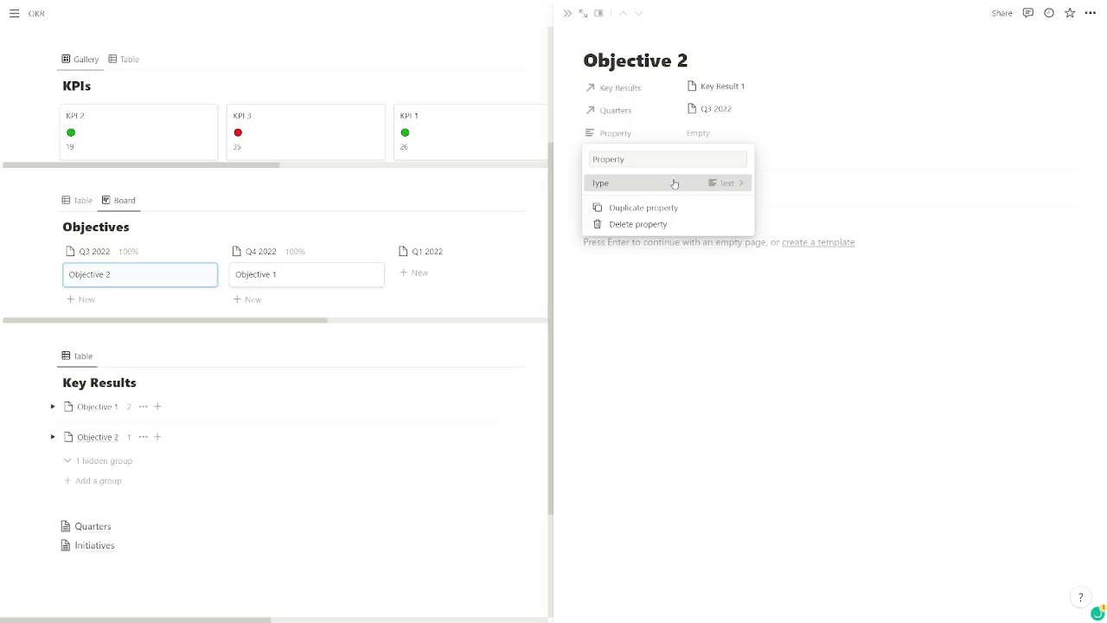
pyautogui.click(674, 184)
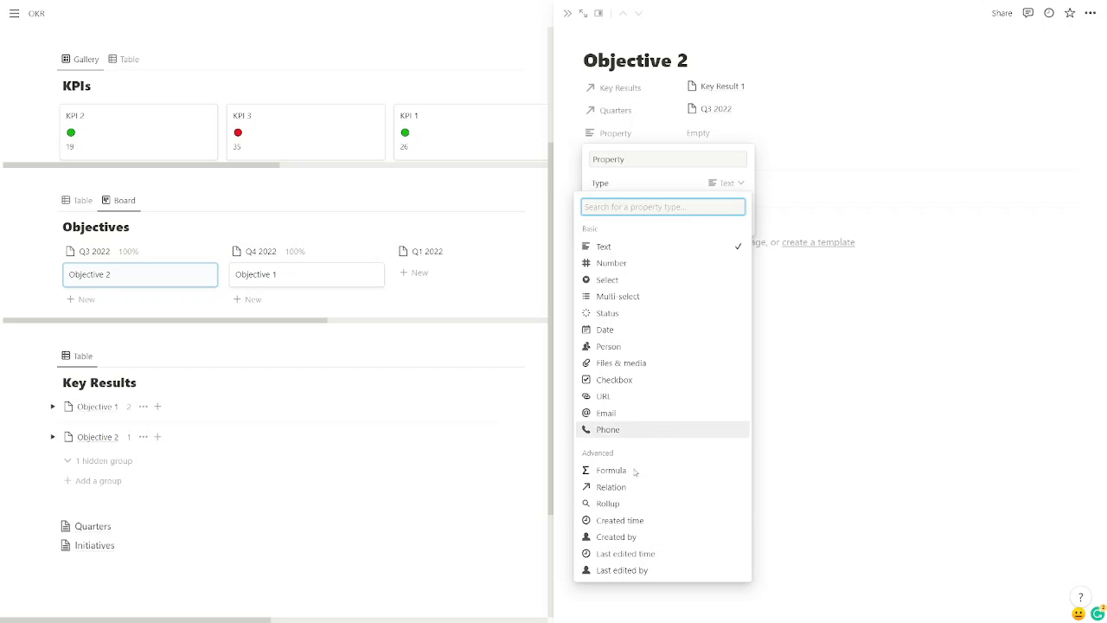
pyautogui.click(630, 507)
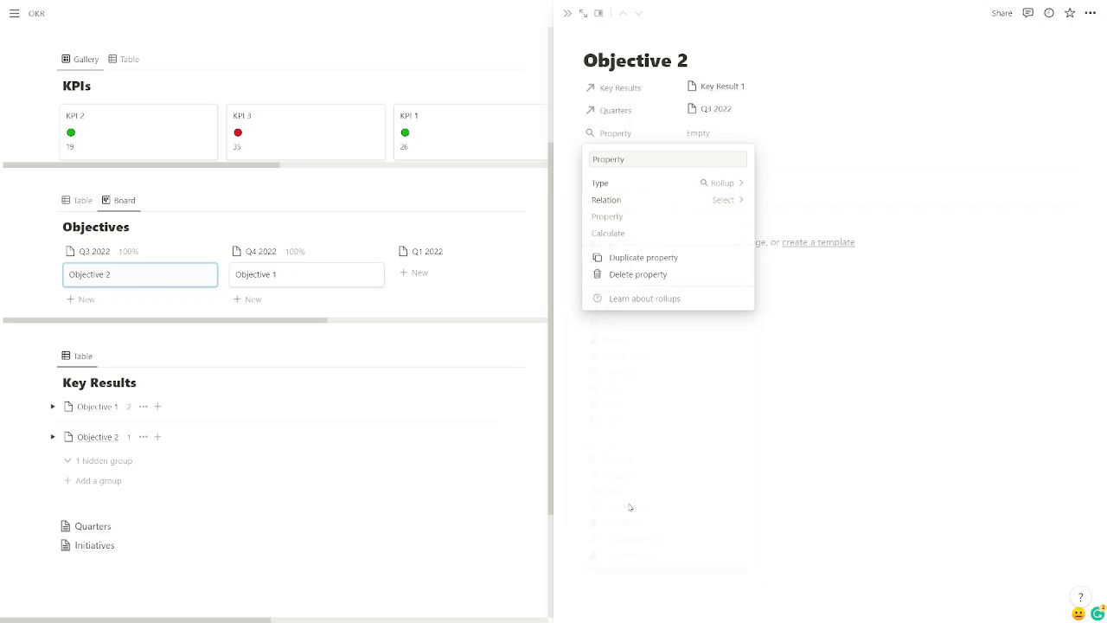
pyautogui.click(658, 206)
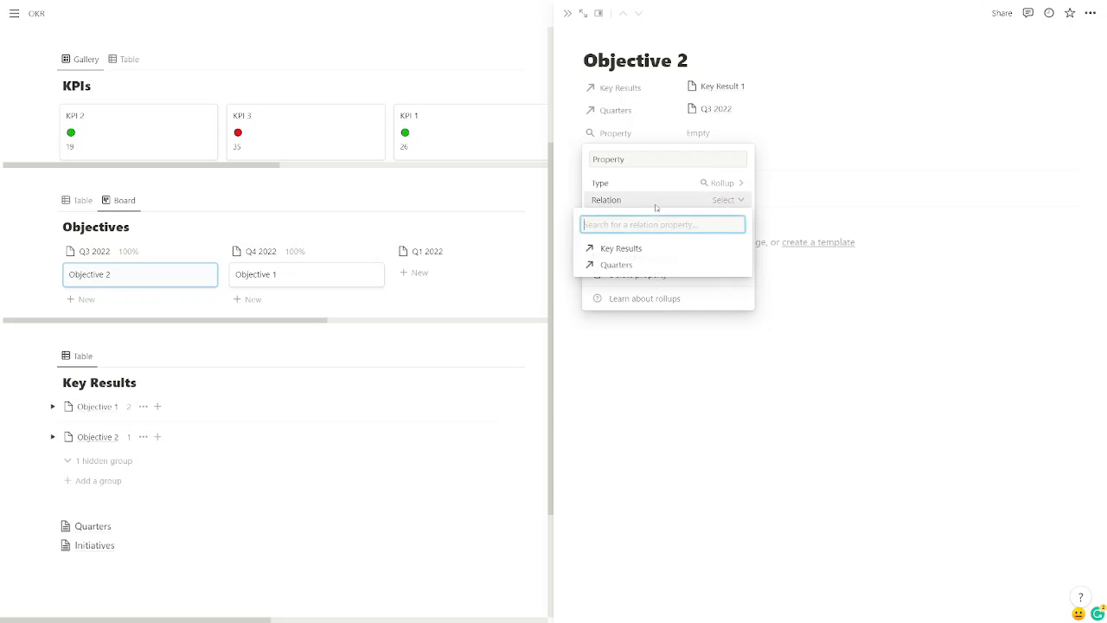
pyautogui.click(635, 252)
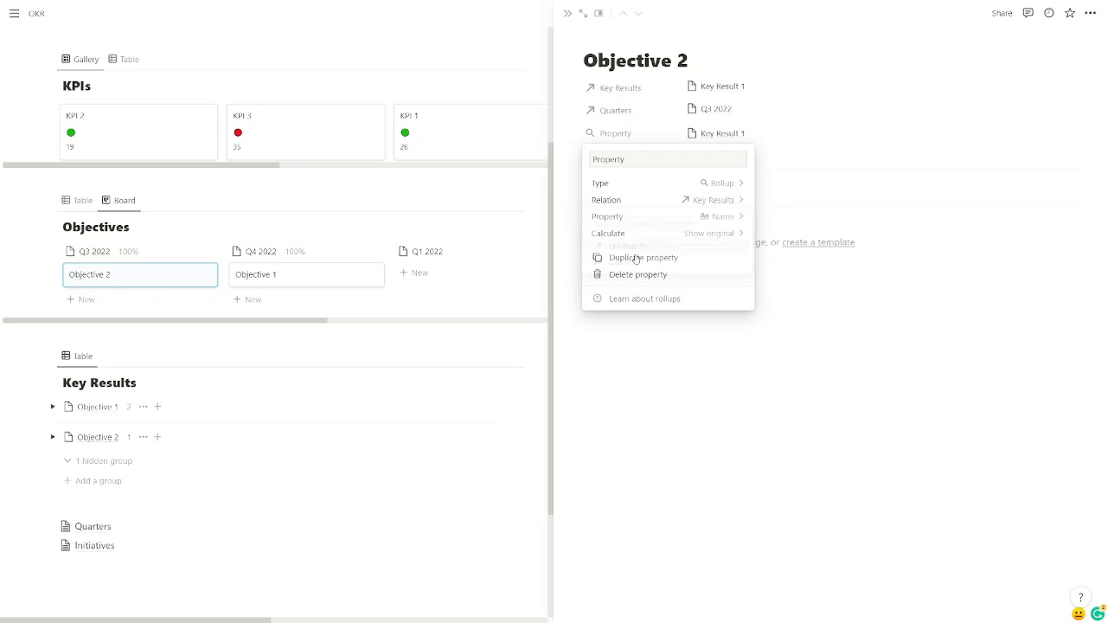
# Step: Set the rollup to calculate the Average of the Progress Percentage property and close the Objective 2 page
pyautogui.click(683, 216)
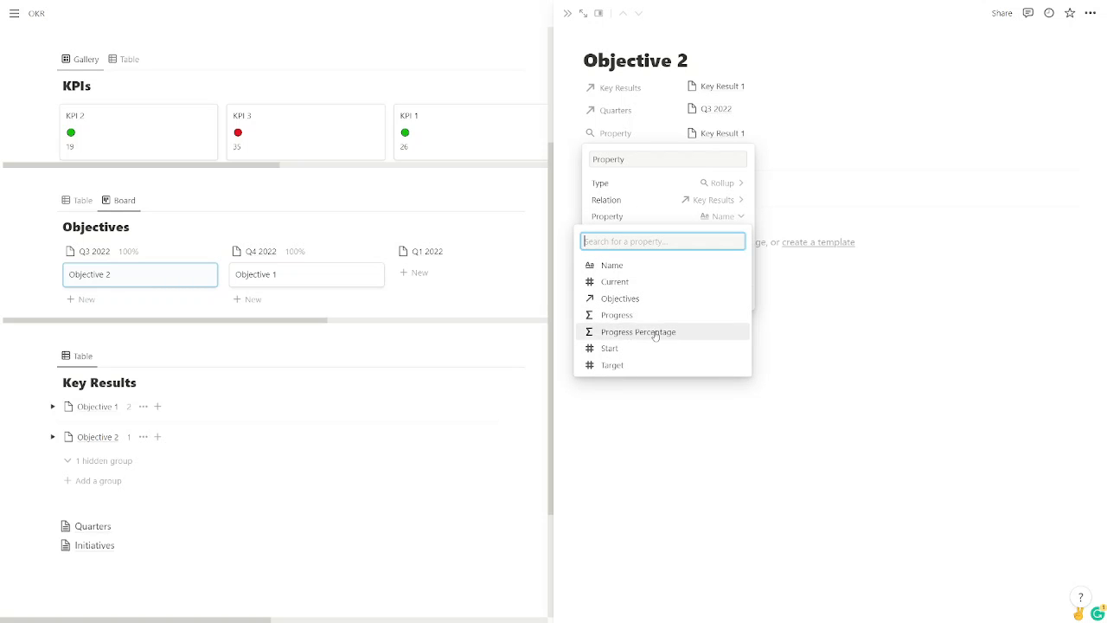
pyautogui.click(655, 332)
pyautogui.click(693, 240)
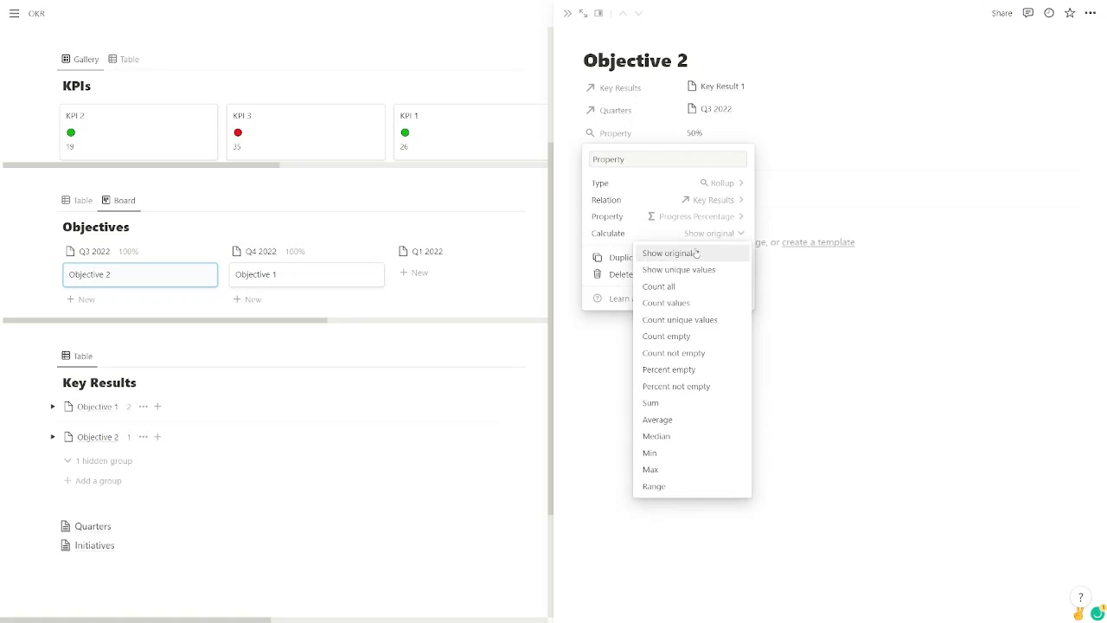
pyautogui.click(657, 420)
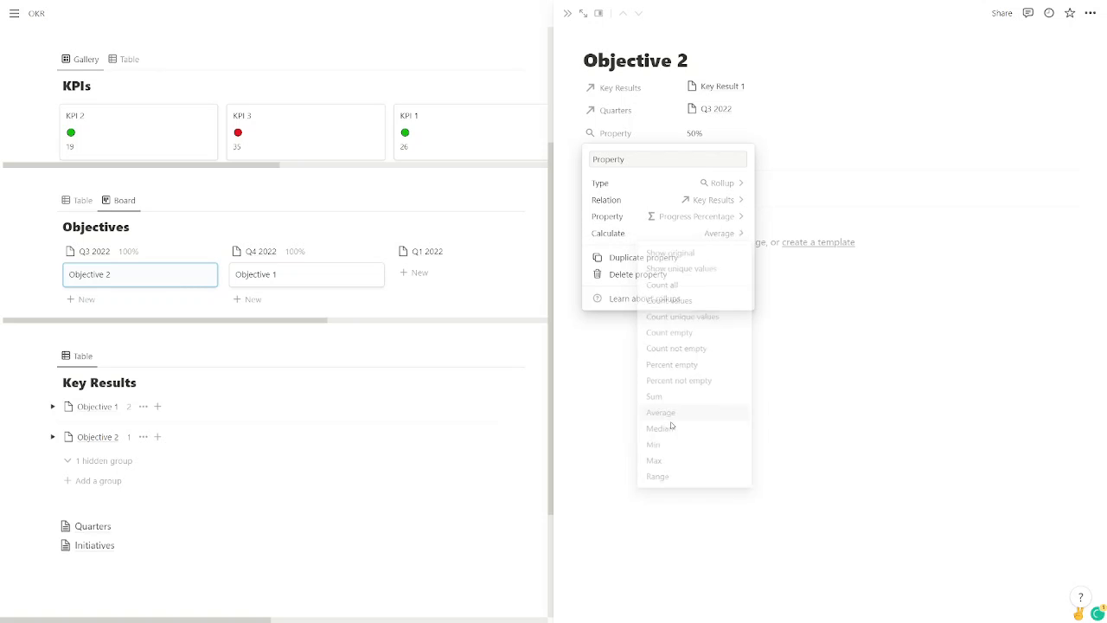
pyautogui.click(669, 420)
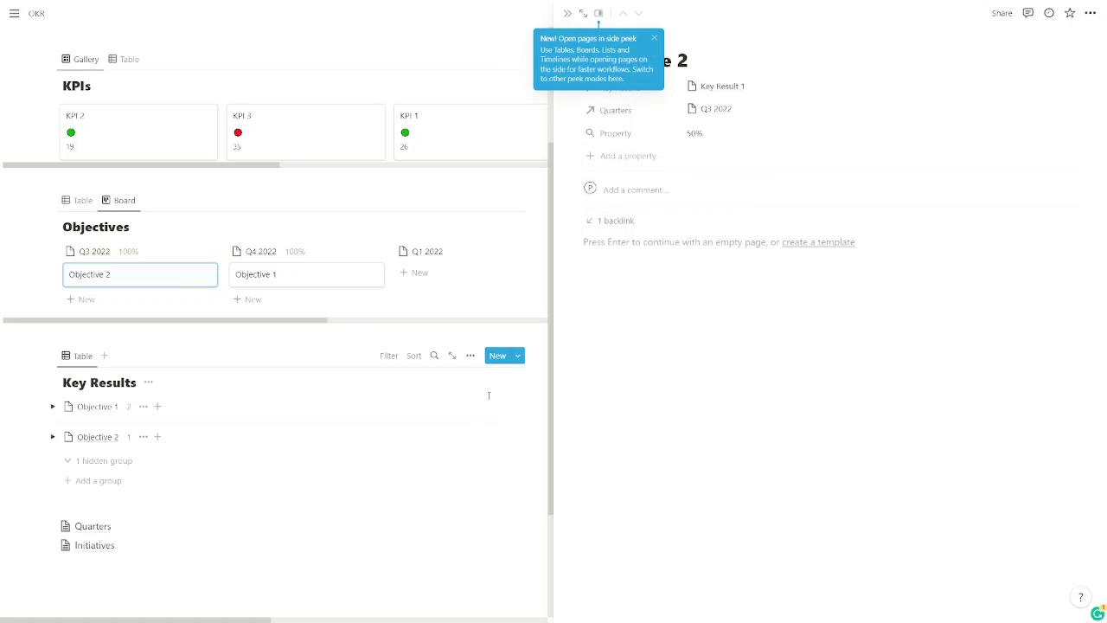
pyautogui.click(484, 416)
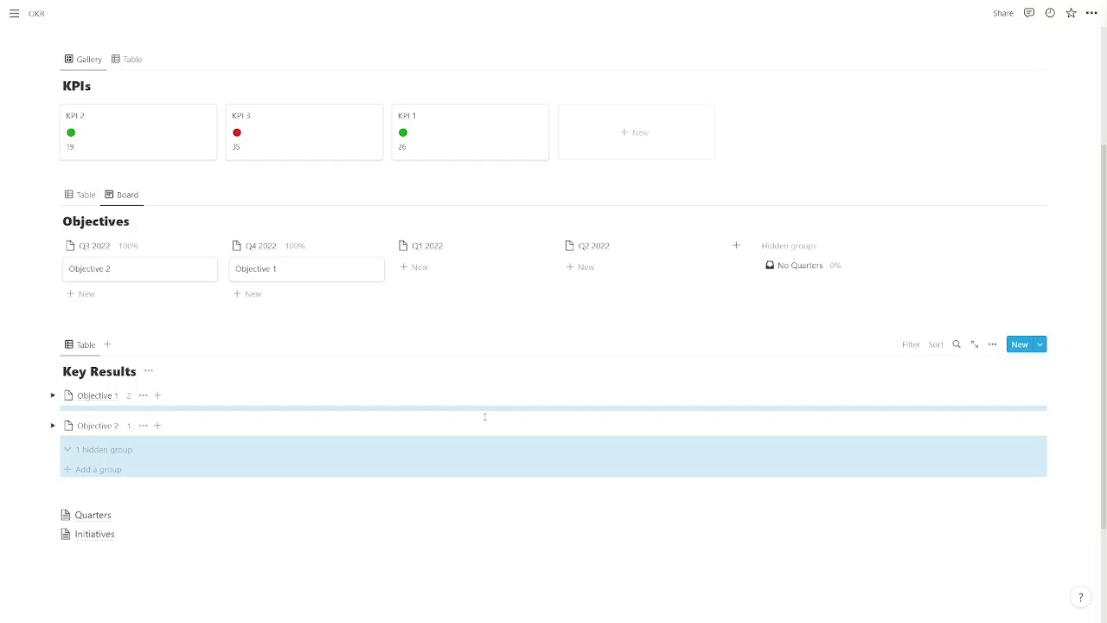
# Step: Add a property named Progress to the Objective 2 page and rename the rollup property to Progress Rollup
pyautogui.click(134, 266)
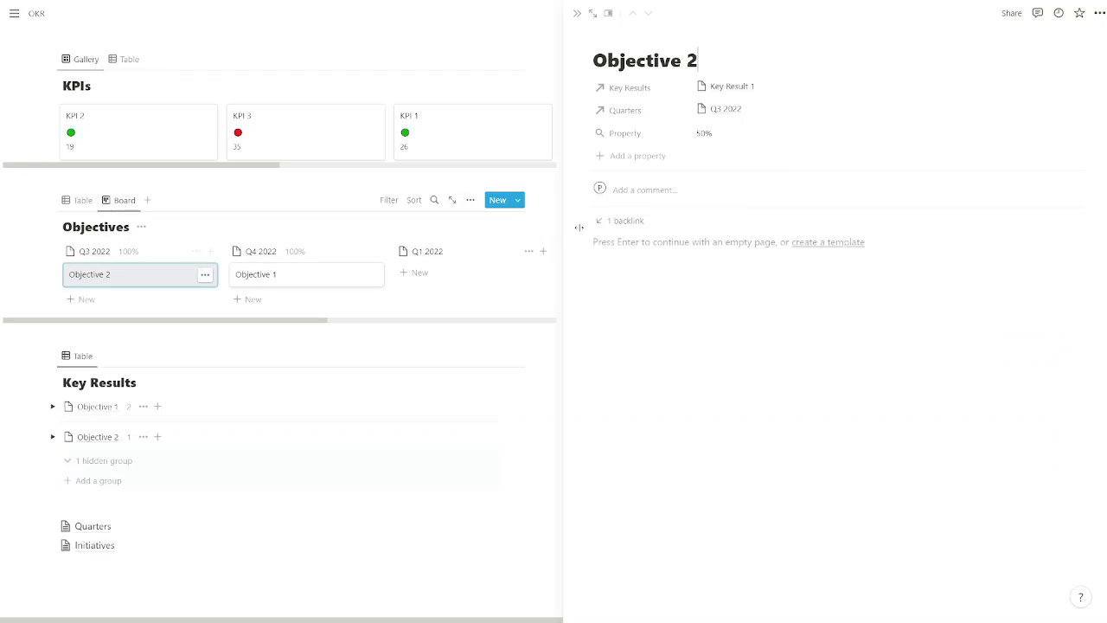
pyautogui.click(628, 159)
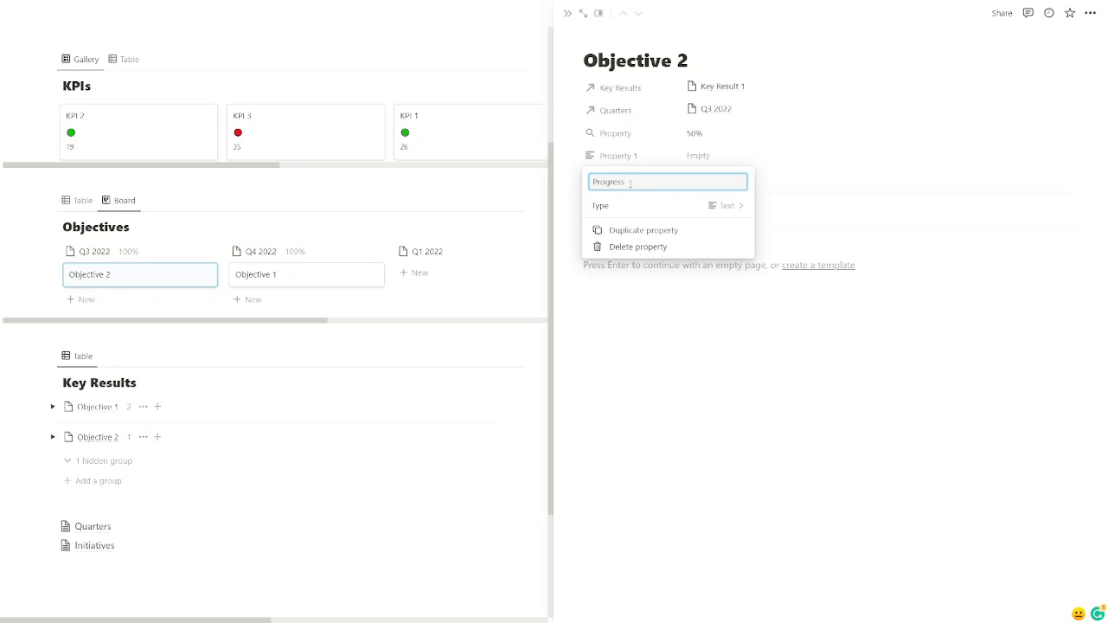
pyautogui.click(629, 141)
pyautogui.click(629, 138)
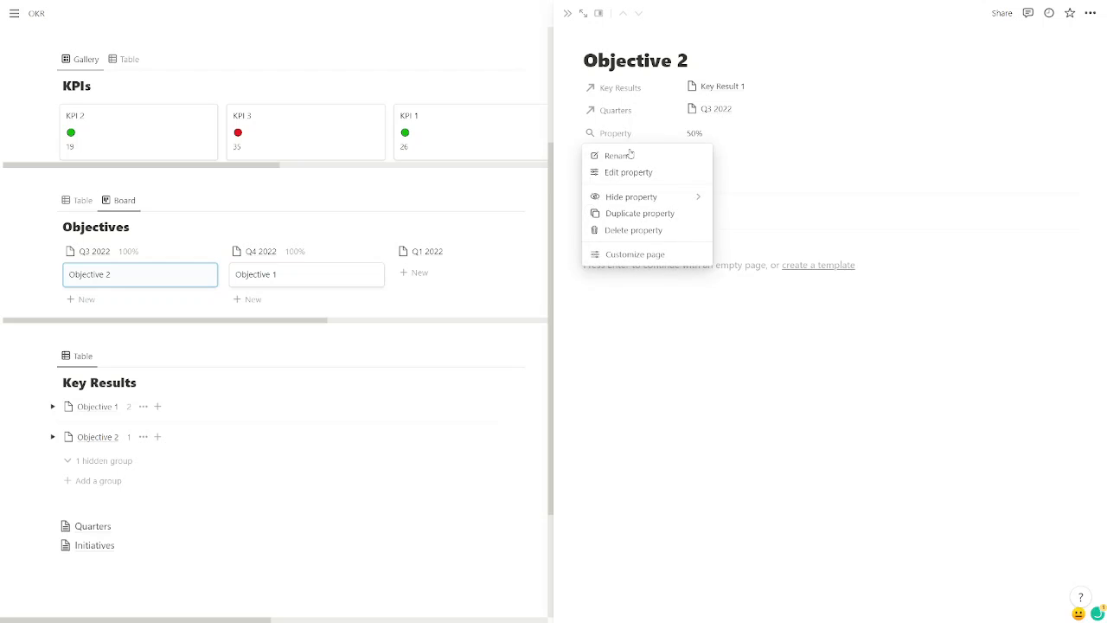
pyautogui.click(630, 153)
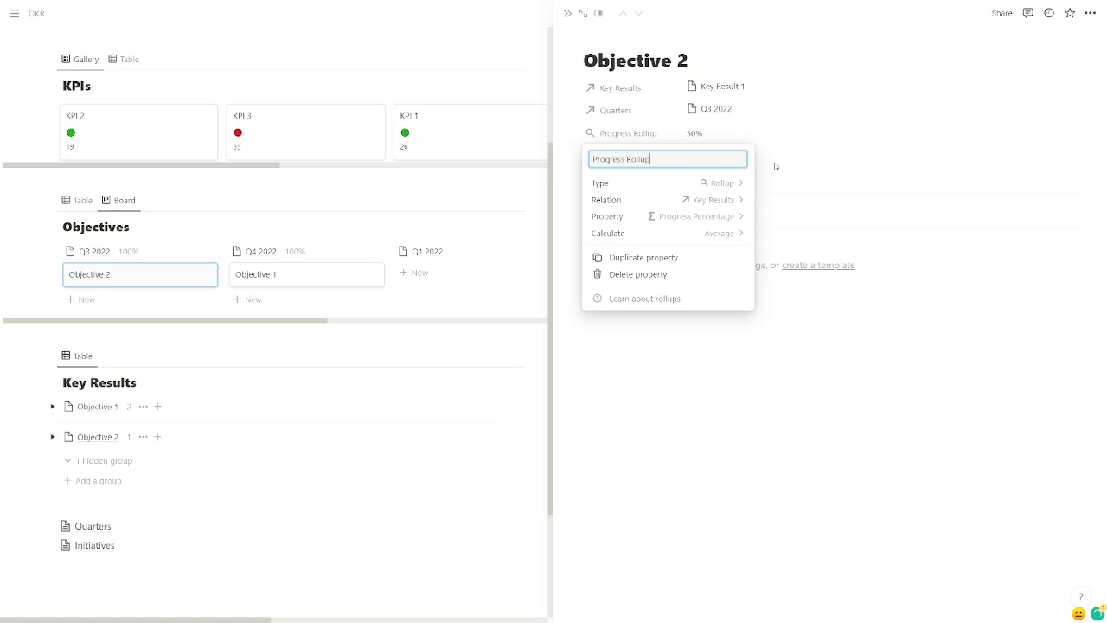
pyautogui.click(776, 167)
# Step: Change the Progress property's type to Formula and set its formula to prop("Progress Rollup")
pyautogui.click(608, 156)
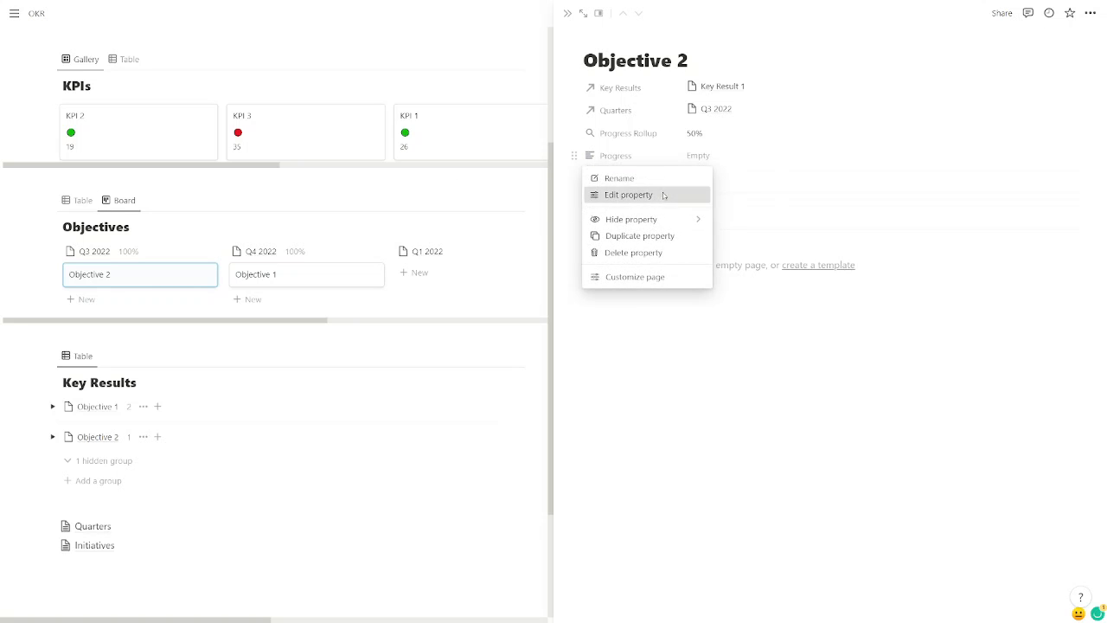
pyautogui.click(663, 195)
pyautogui.click(683, 207)
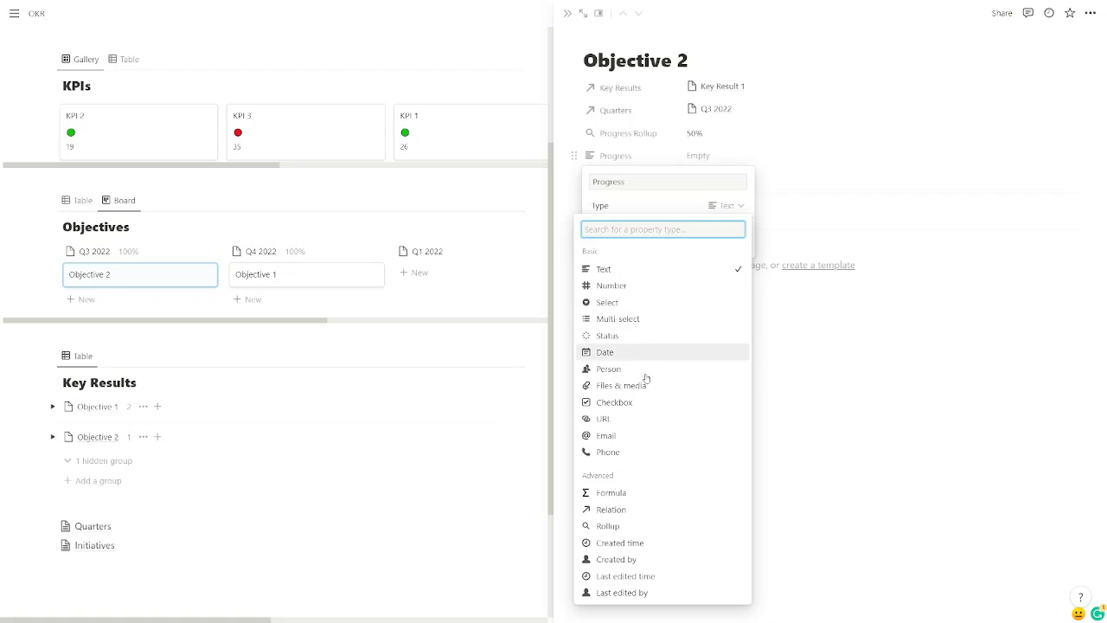
pyautogui.click(618, 493)
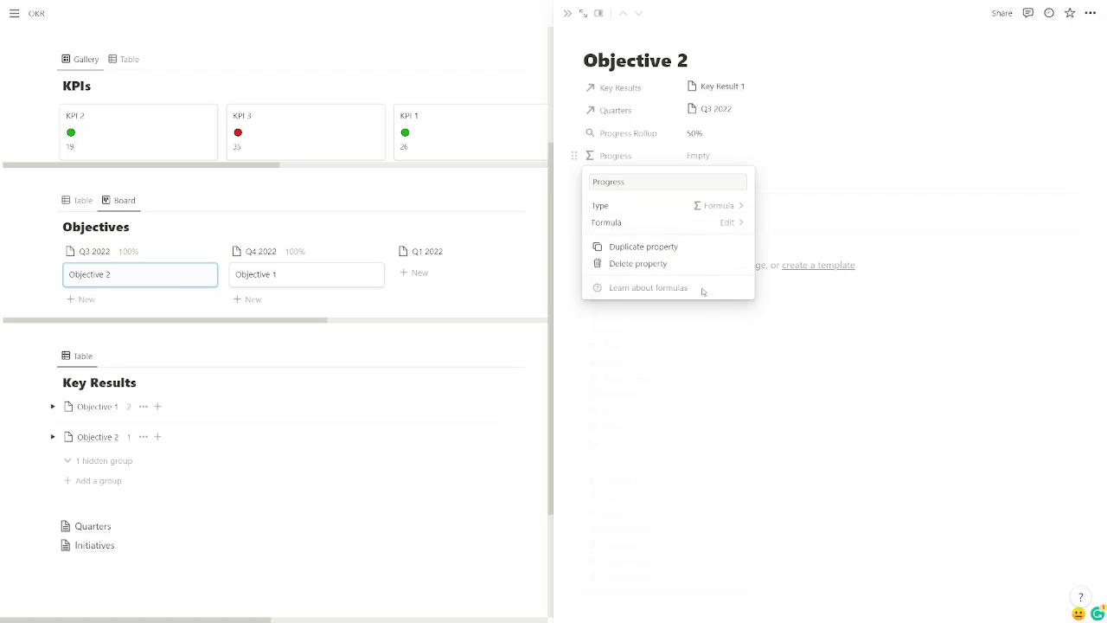
pyautogui.click(717, 162)
pyautogui.click(719, 161)
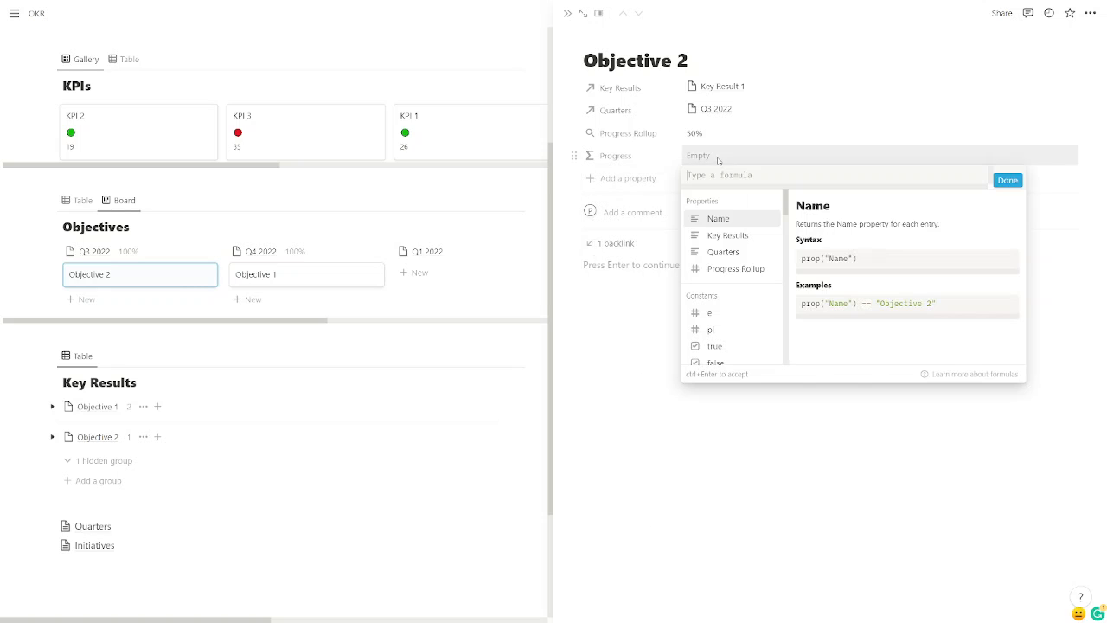
pyautogui.click(735, 268)
pyautogui.click(635, 334)
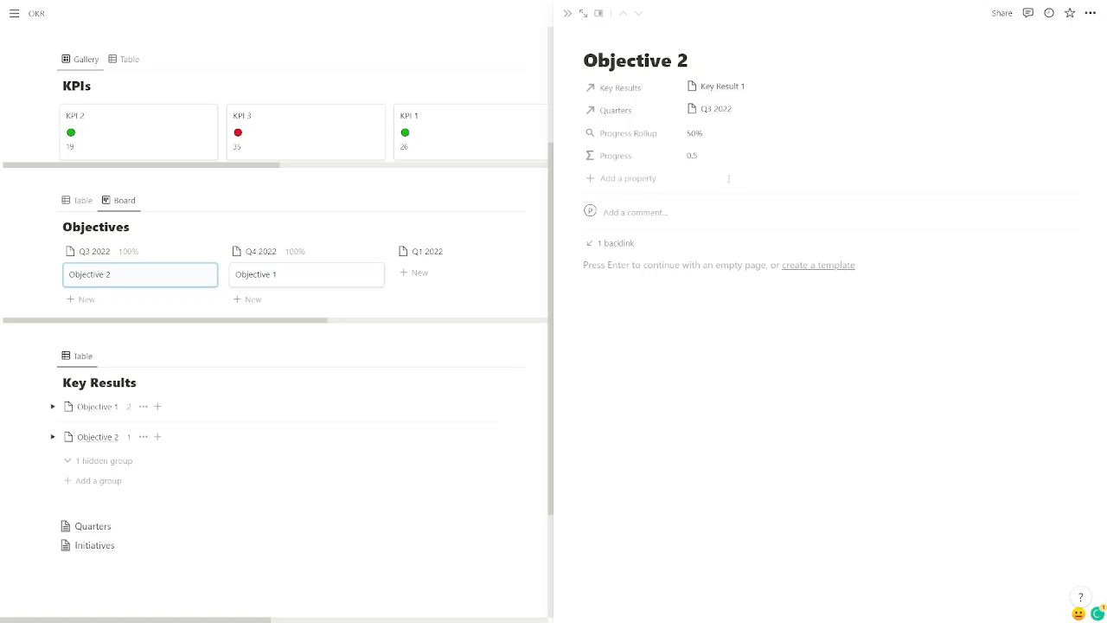
# Step: Set the number format of the Progress formula property on the Objective 2 page to Percent
pyautogui.click(702, 155)
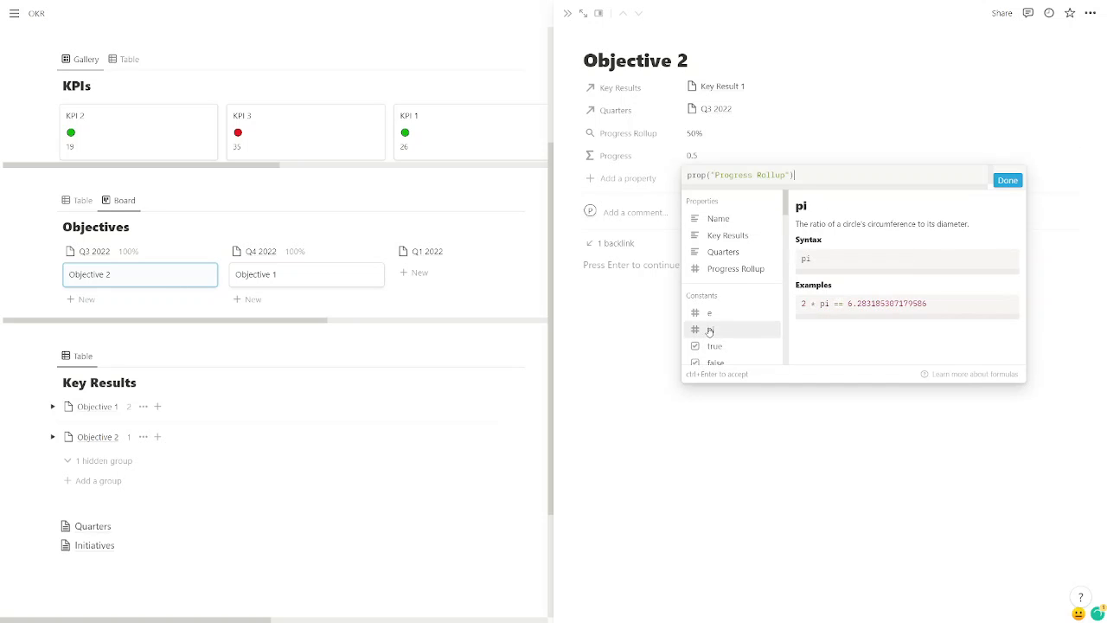
pyautogui.click(649, 321)
pyautogui.click(639, 162)
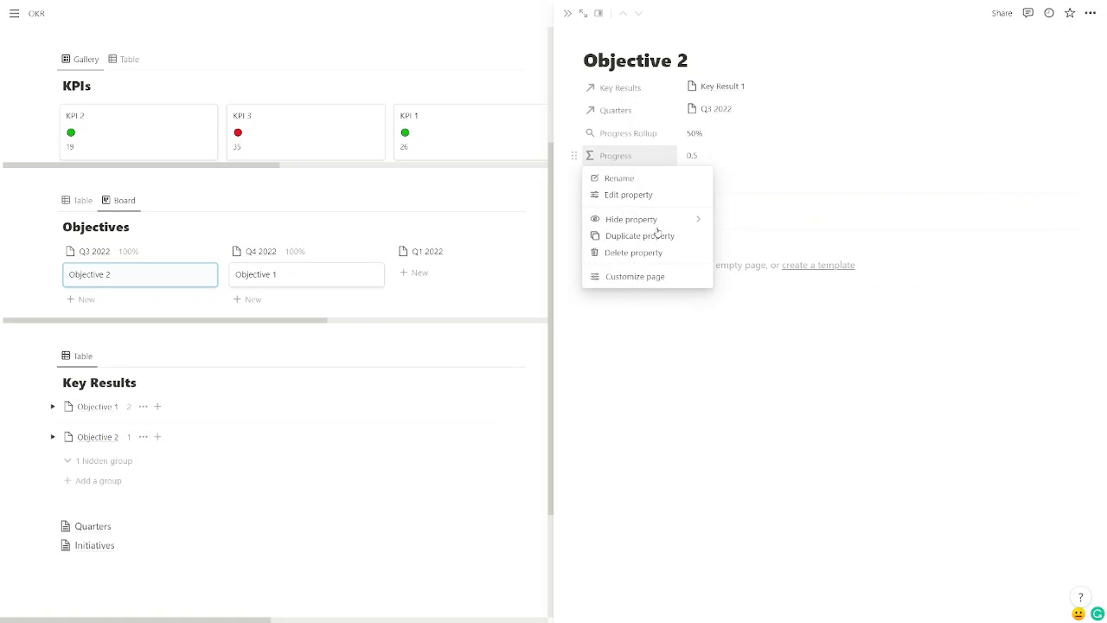
pyautogui.click(638, 194)
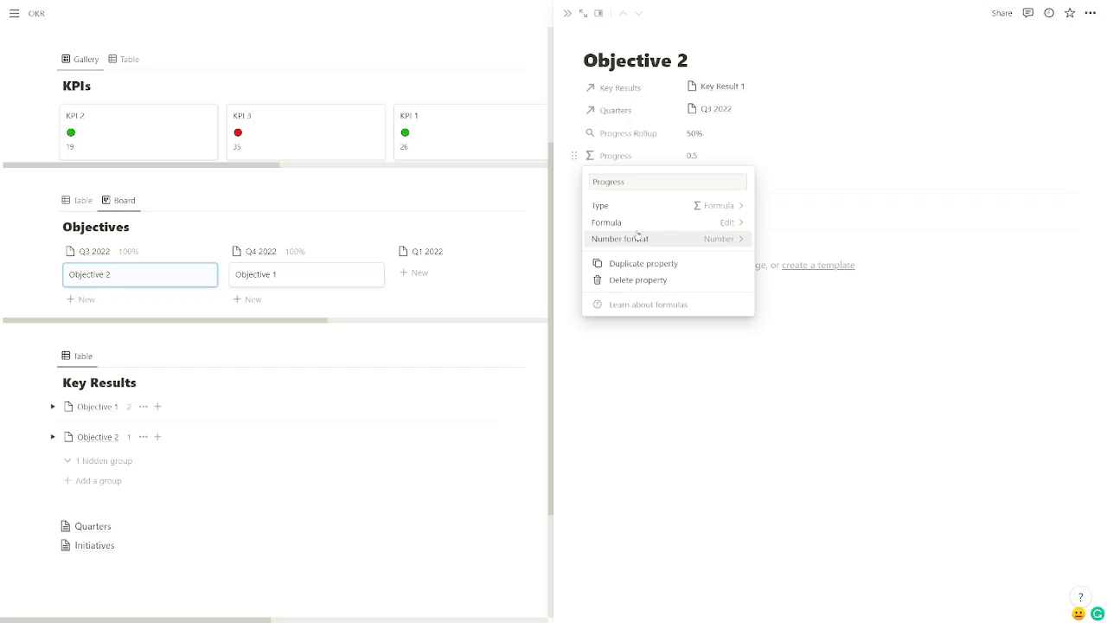
pyautogui.click(643, 207)
pyautogui.press('Escape')
pyautogui.click(702, 238)
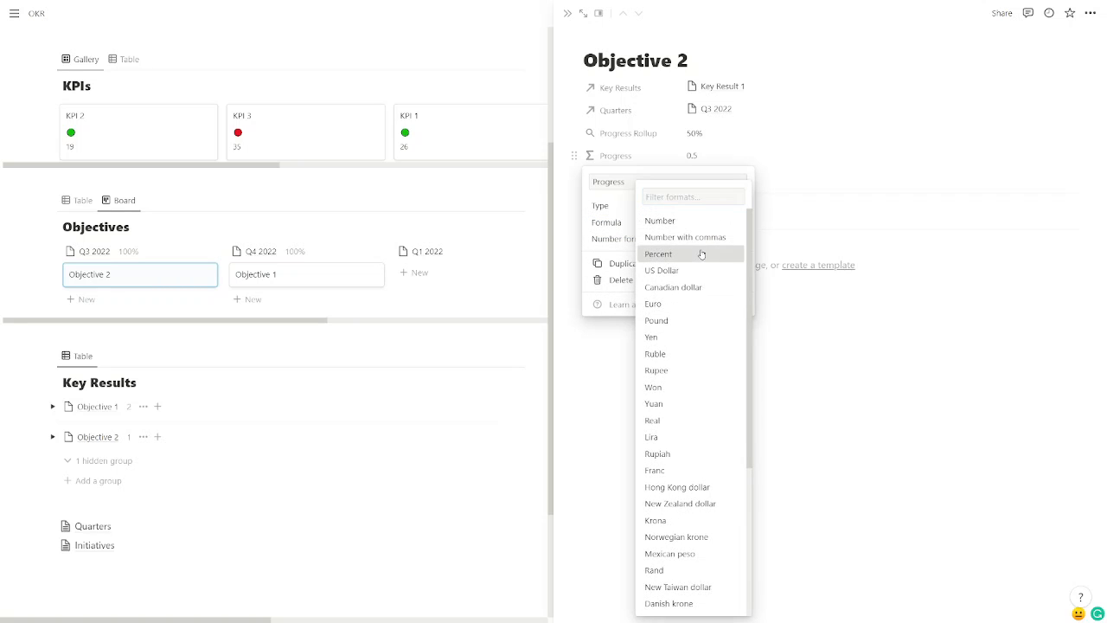
pyautogui.click(702, 254)
pyautogui.click(632, 344)
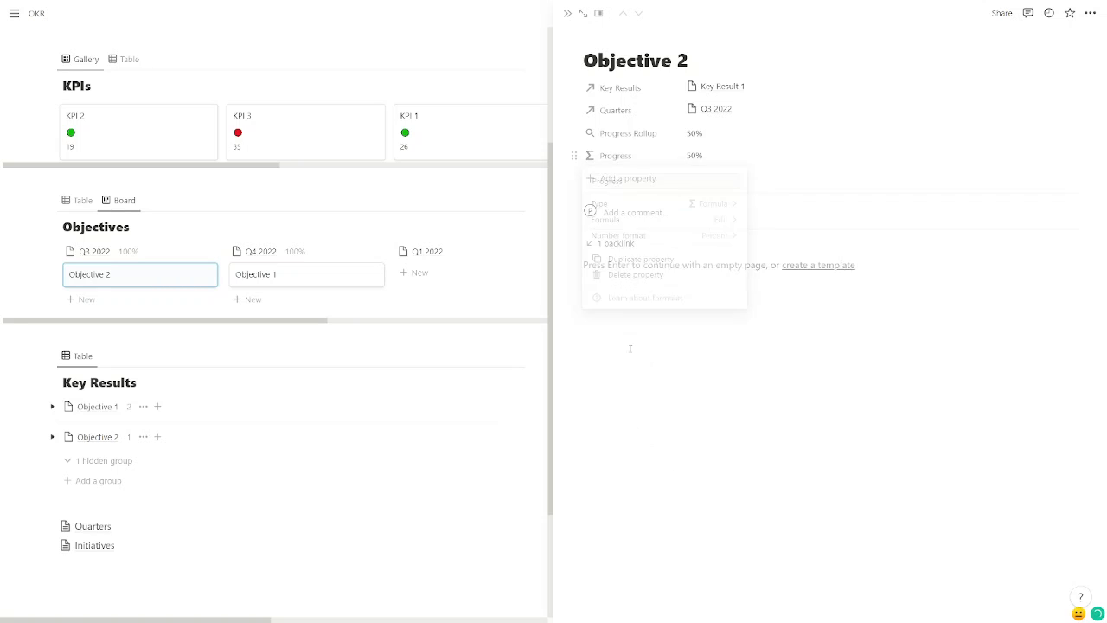
# Step: Add an untitled card under Q1 2022 on the Objectives board and close the Objective 2 page
pyautogui.click(445, 279)
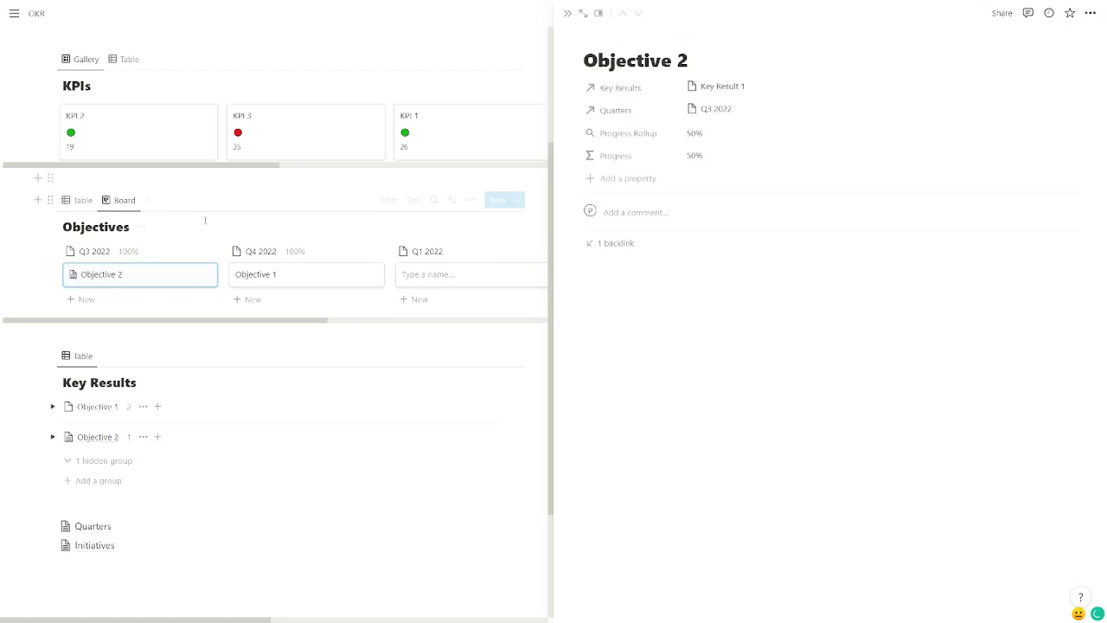
pyautogui.click(168, 346)
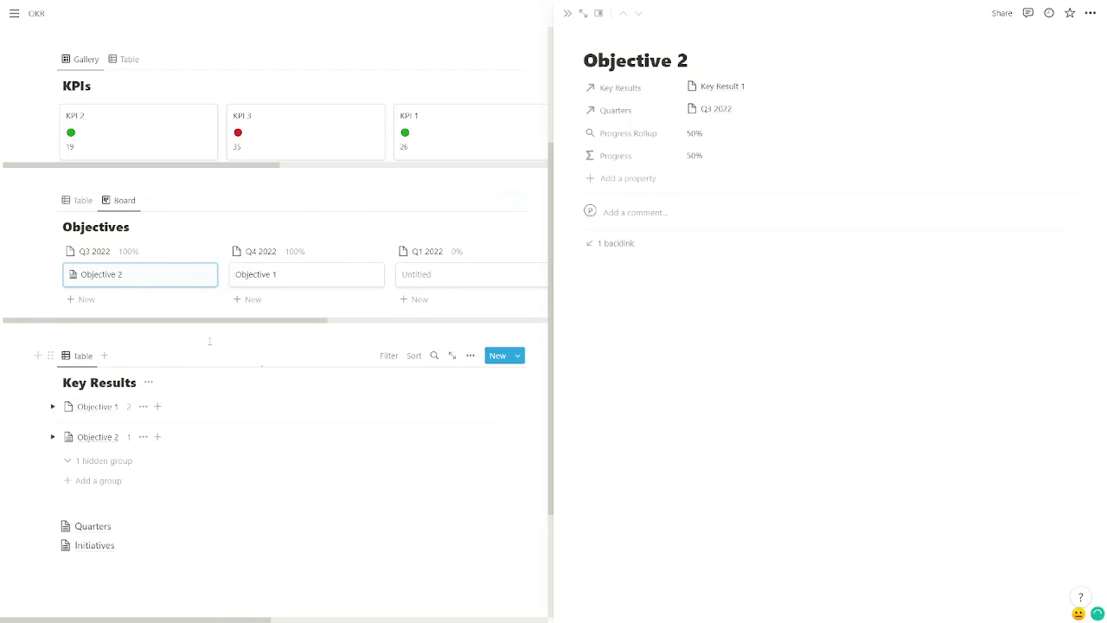
pyautogui.click(210, 341)
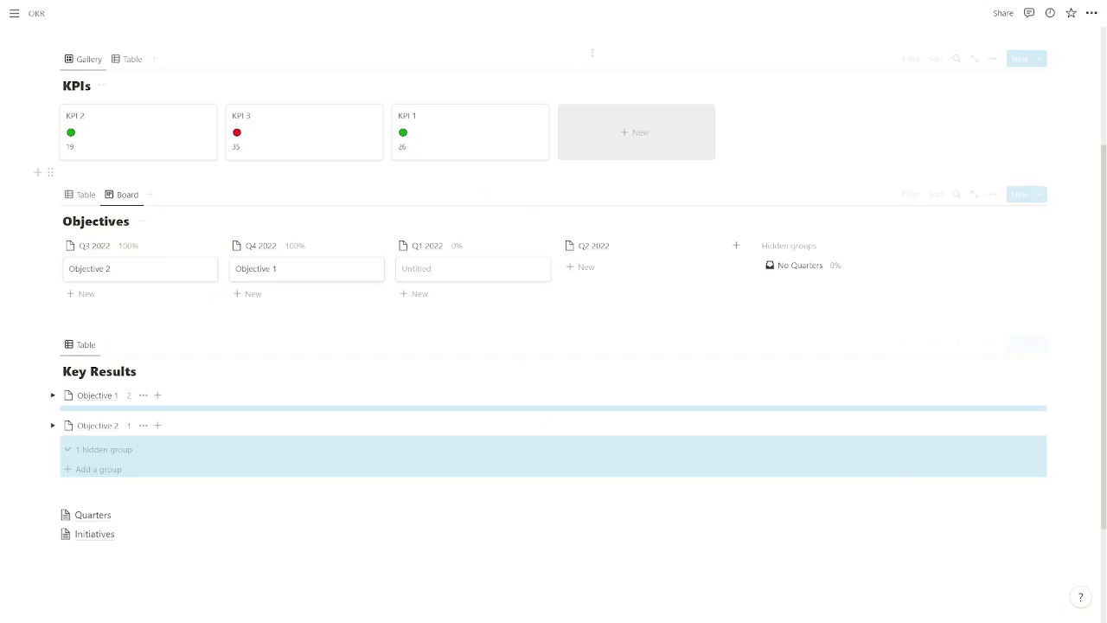
# Step: Change the calculation beside the Objectives board's quarter groups to the average of the objectives' progress
pyautogui.click(134, 246)
pyautogui.moveTo(115, 352)
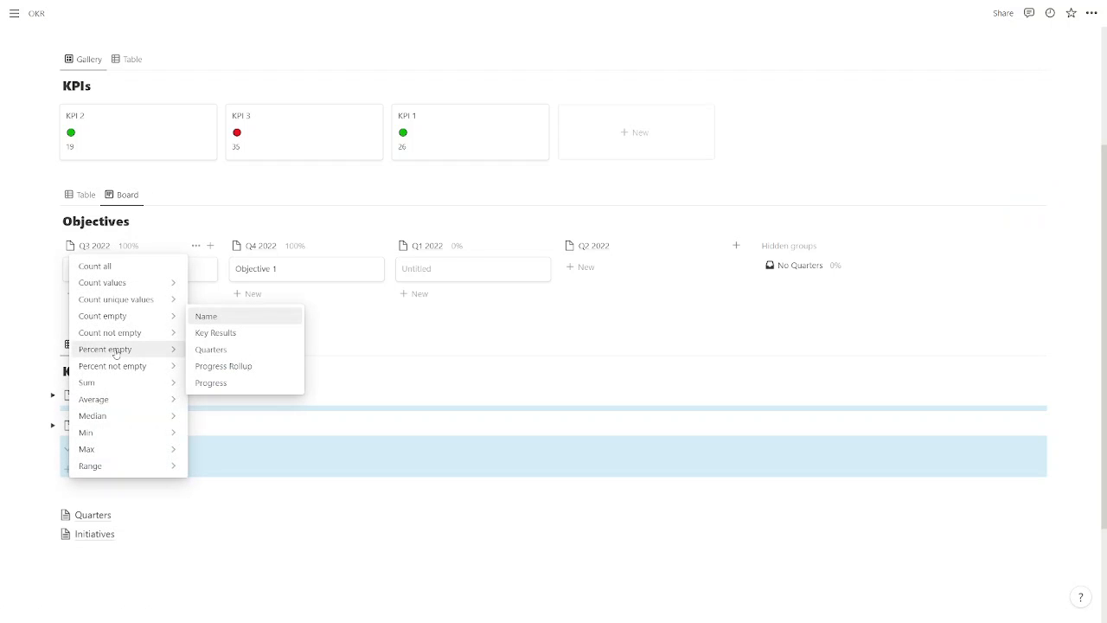
pyautogui.moveTo(106, 400)
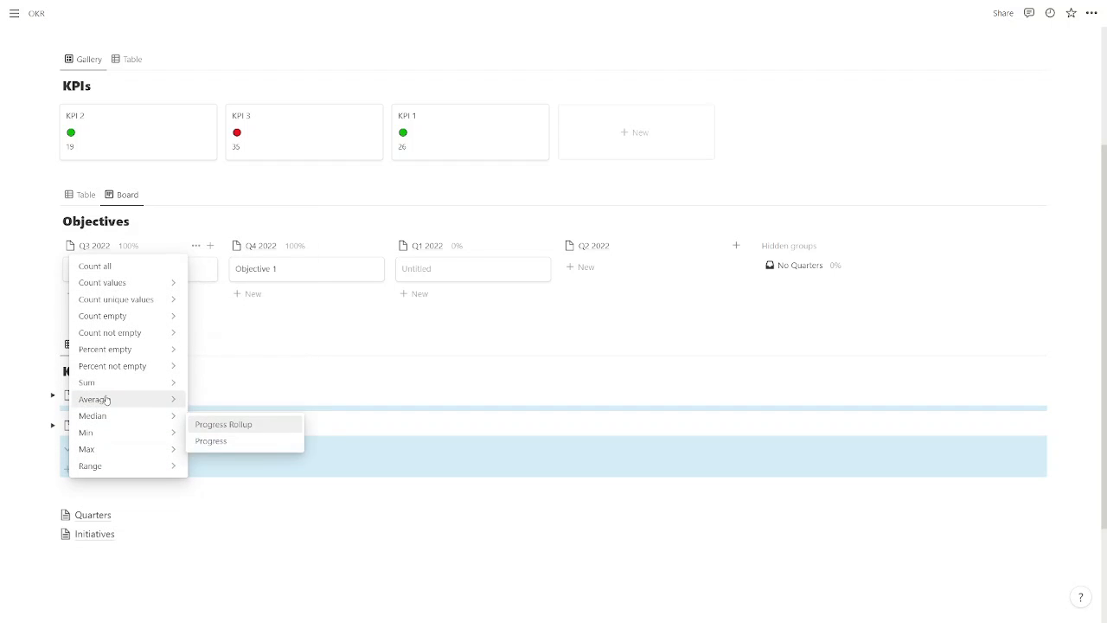
pyautogui.click(221, 405)
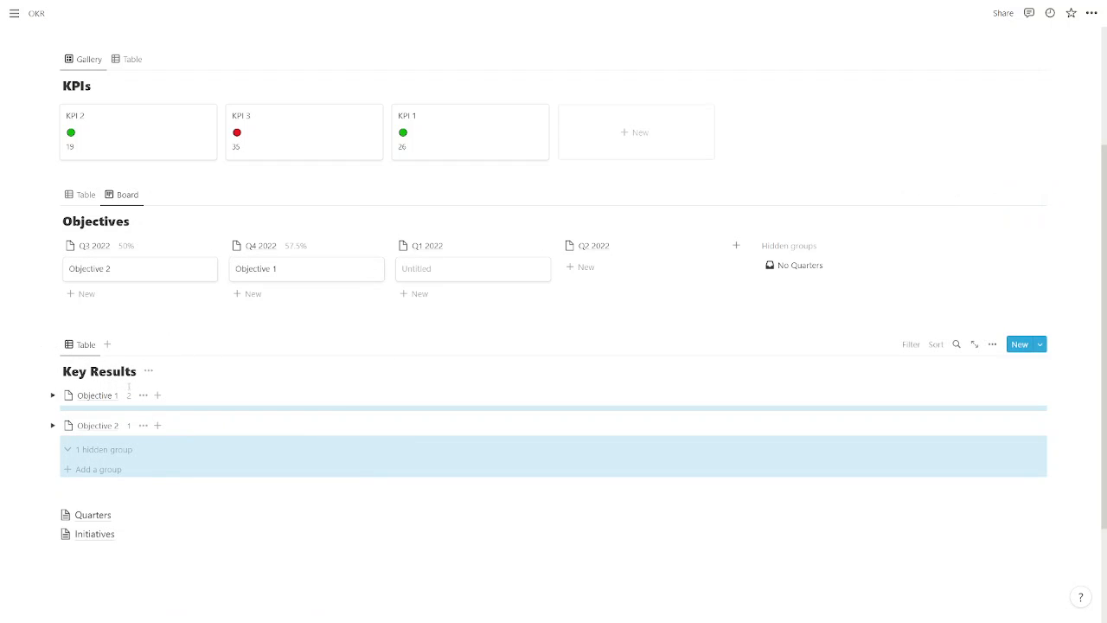
# Step: Change the group calculation in the Key Results table to the Average of Progress Percentage
pyautogui.click(128, 401)
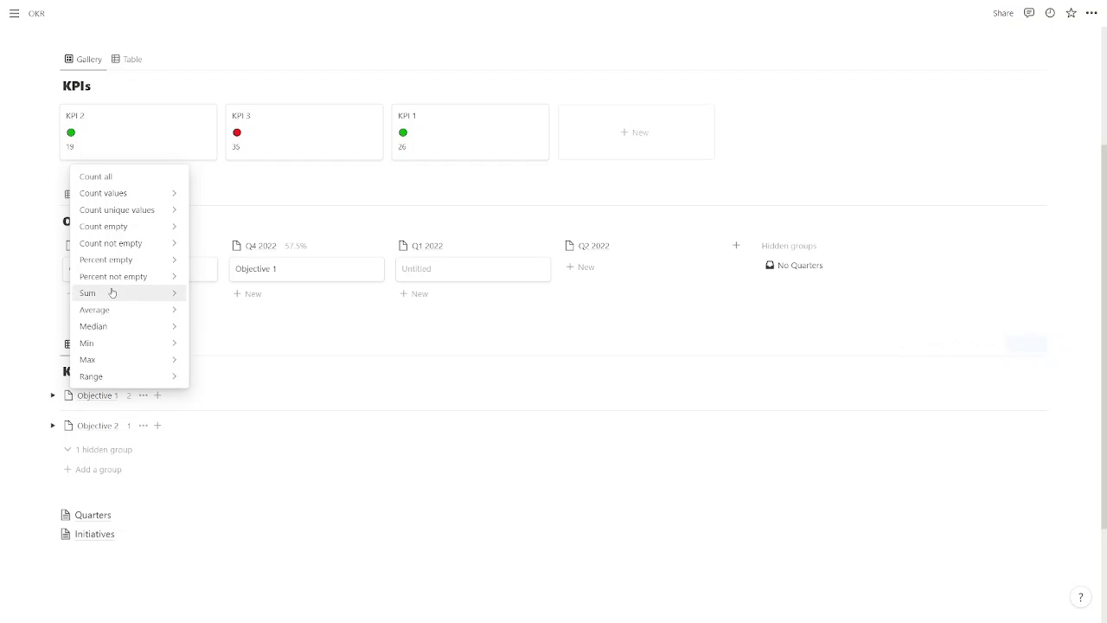
pyautogui.moveTo(112, 309)
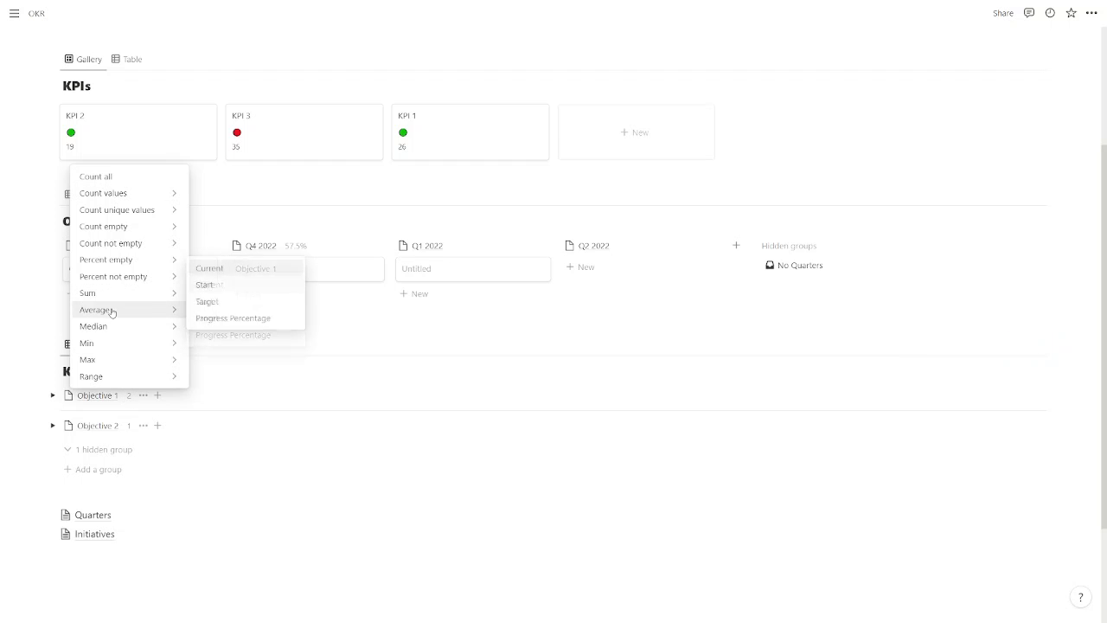
pyautogui.click(223, 336)
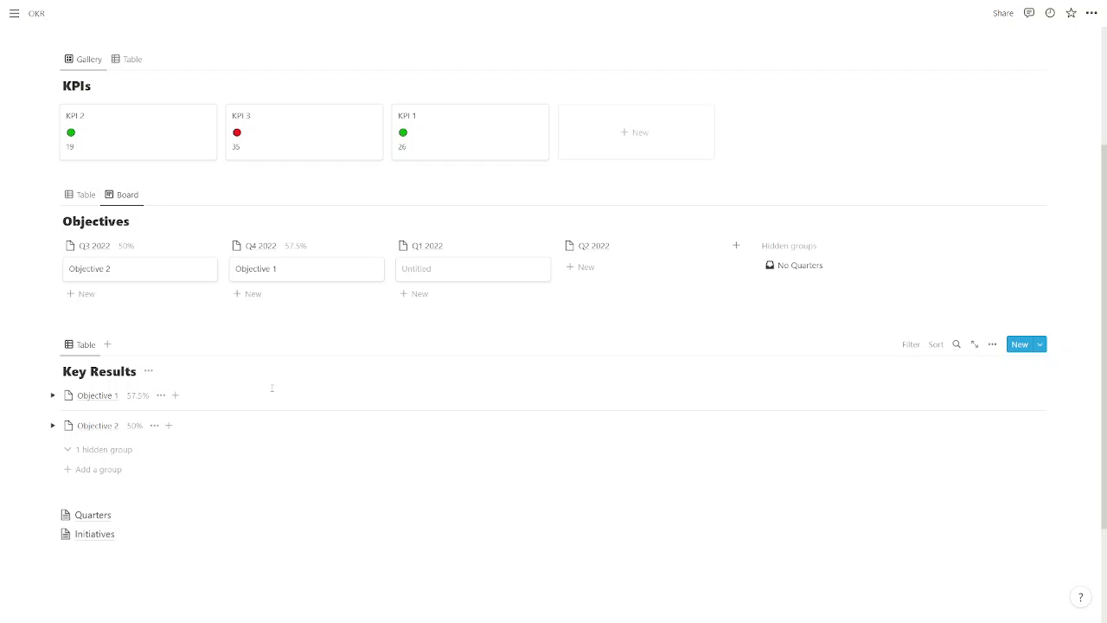
# Step: Show the Progress property on the cards of the Objectives board
pyautogui.scroll(-2, 554, 311)
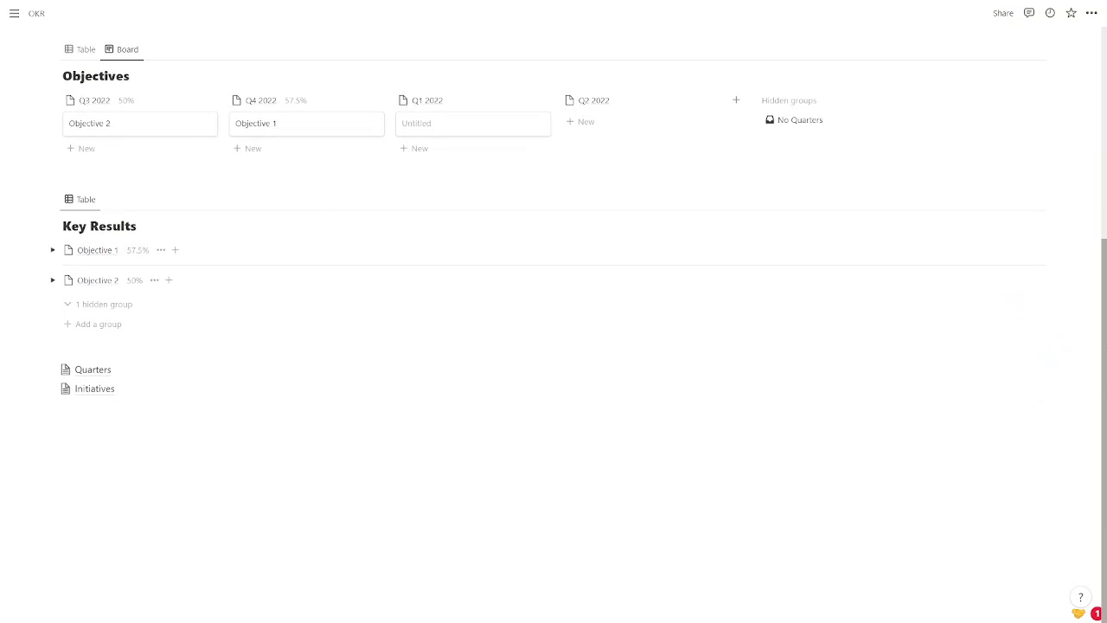
pyautogui.scroll(5, 230, 394)
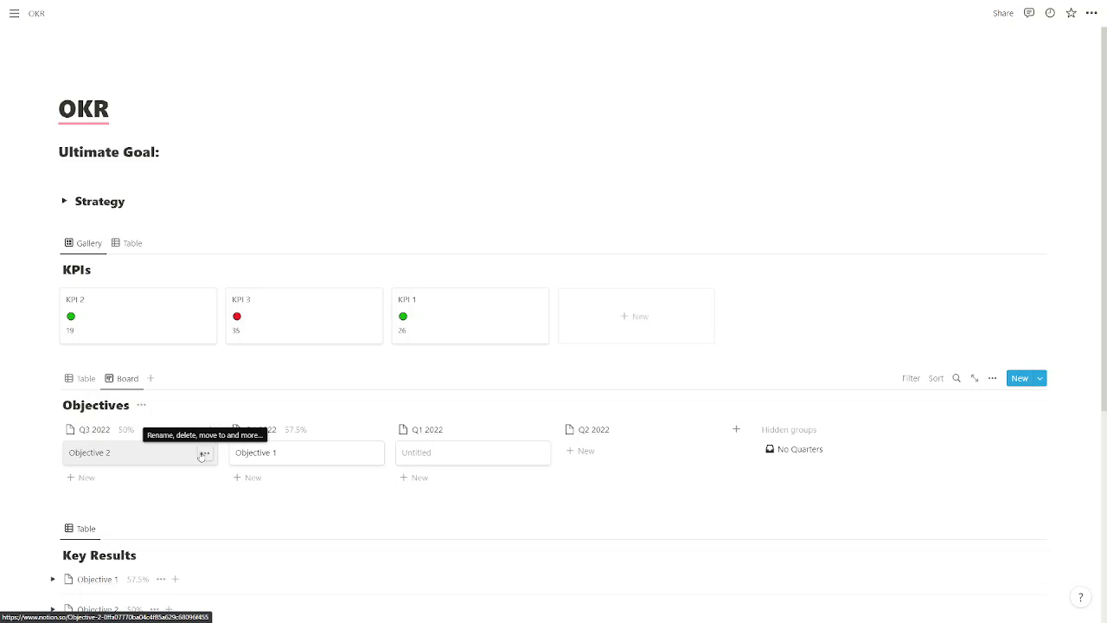
pyautogui.scroll(-1, 986, 378)
pyautogui.scroll(-1, 989, 363)
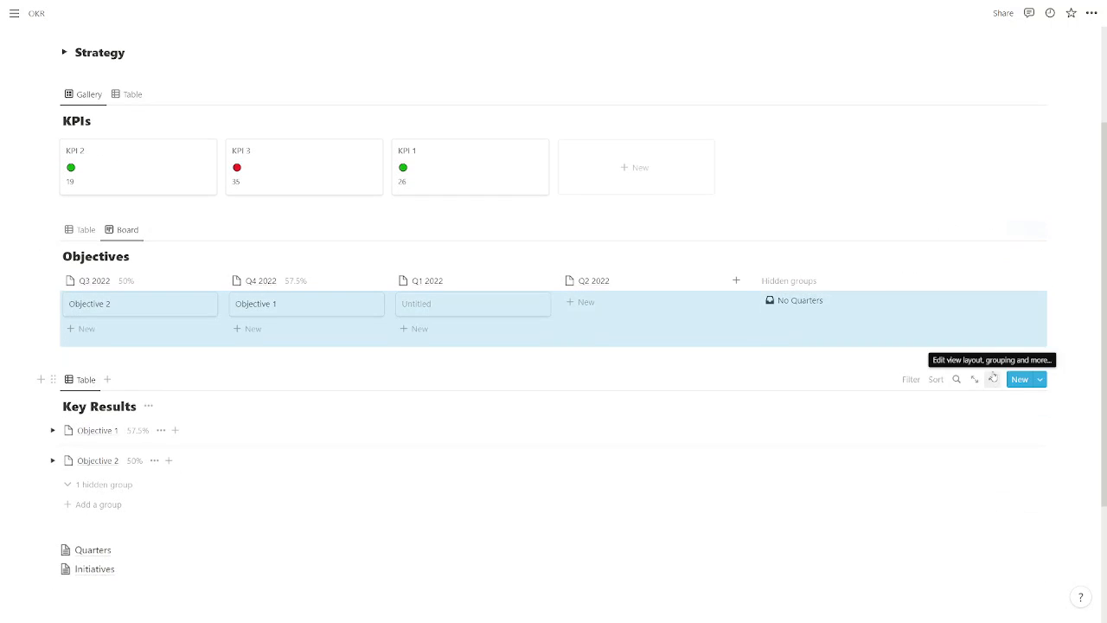
pyautogui.scroll(-2, 1010, 190)
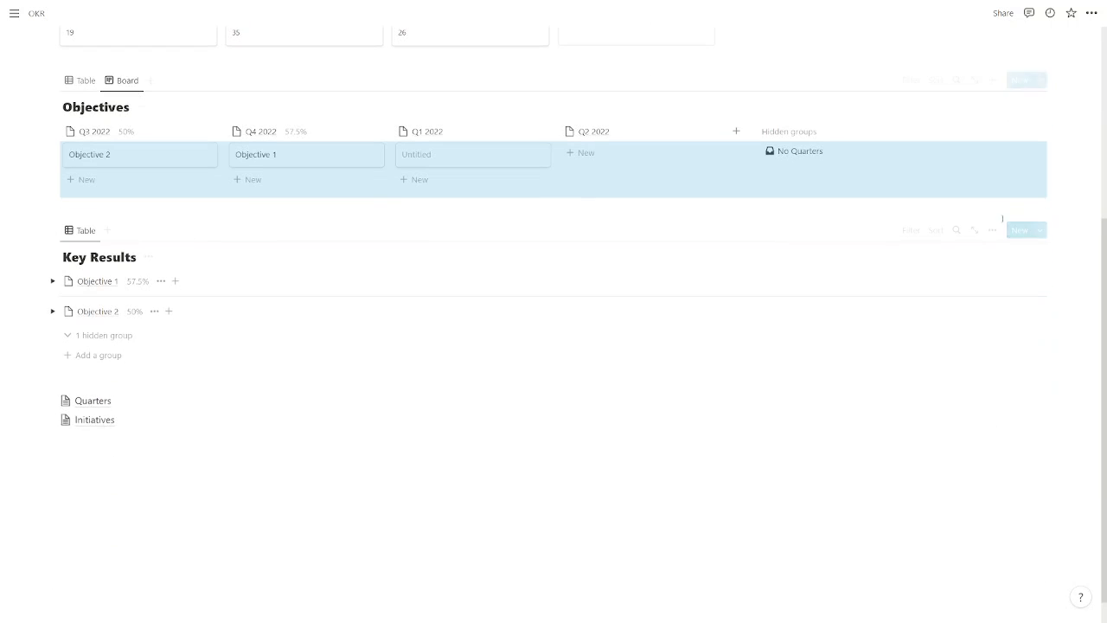
pyautogui.click(995, 81)
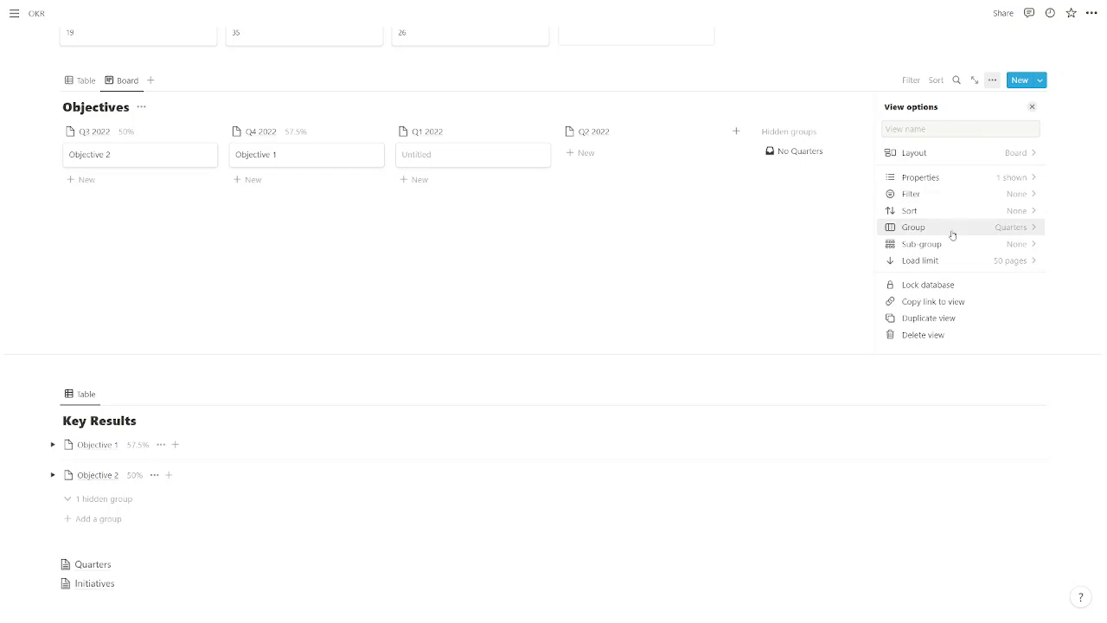
pyautogui.click(961, 177)
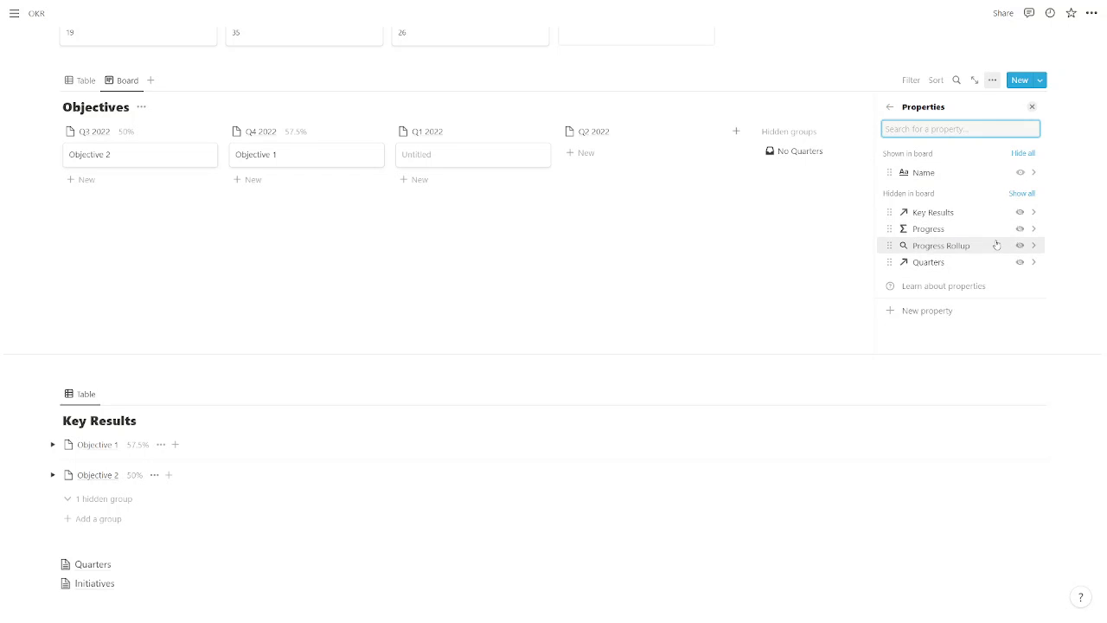
pyautogui.click(1022, 229)
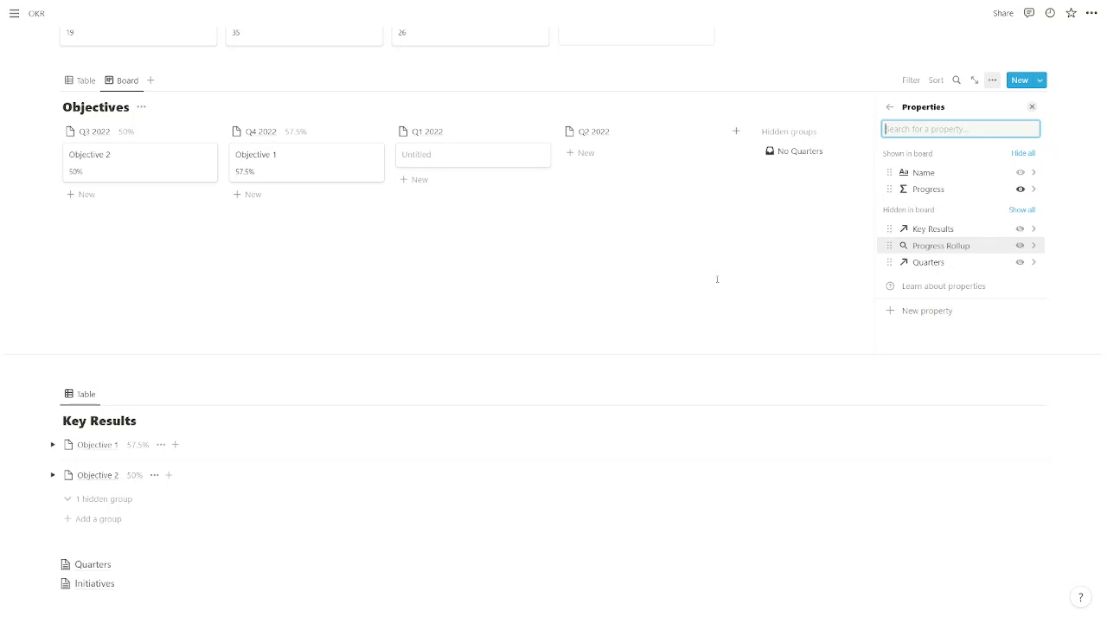
# Step: Add a rollup property to the Objectives board that shows the Progress property through the Key Results relation
pyautogui.click(968, 319)
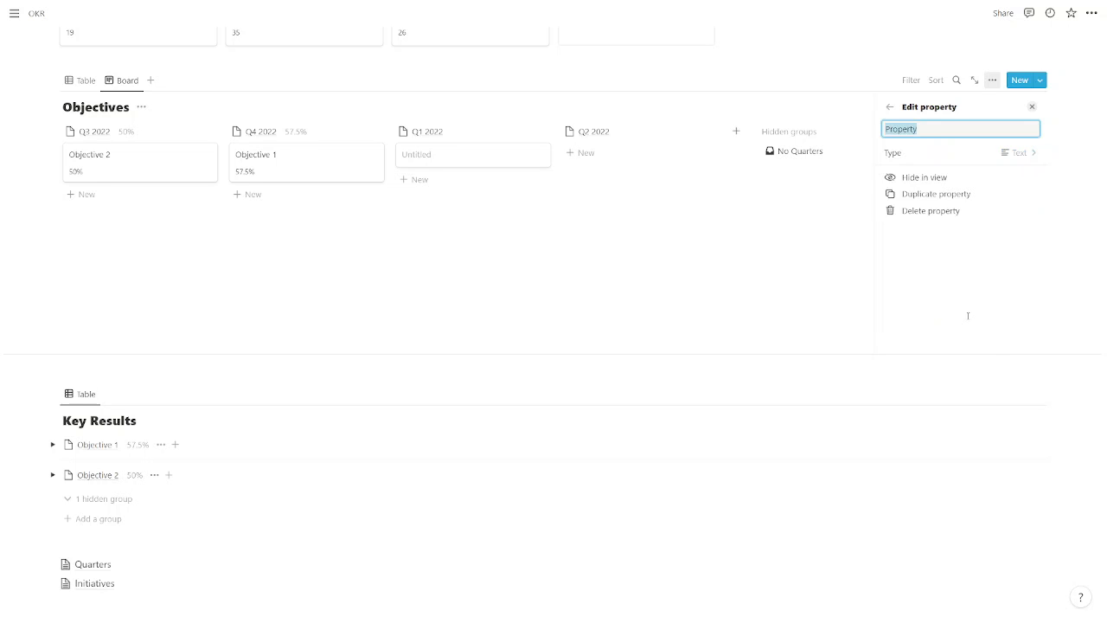
pyautogui.click(941, 152)
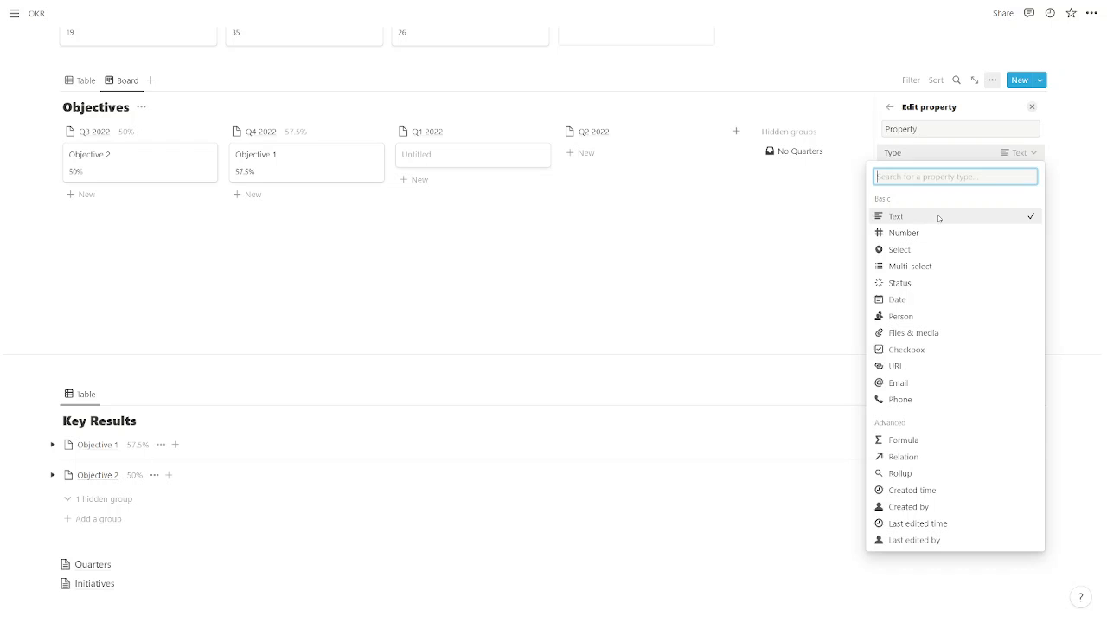
pyautogui.click(915, 474)
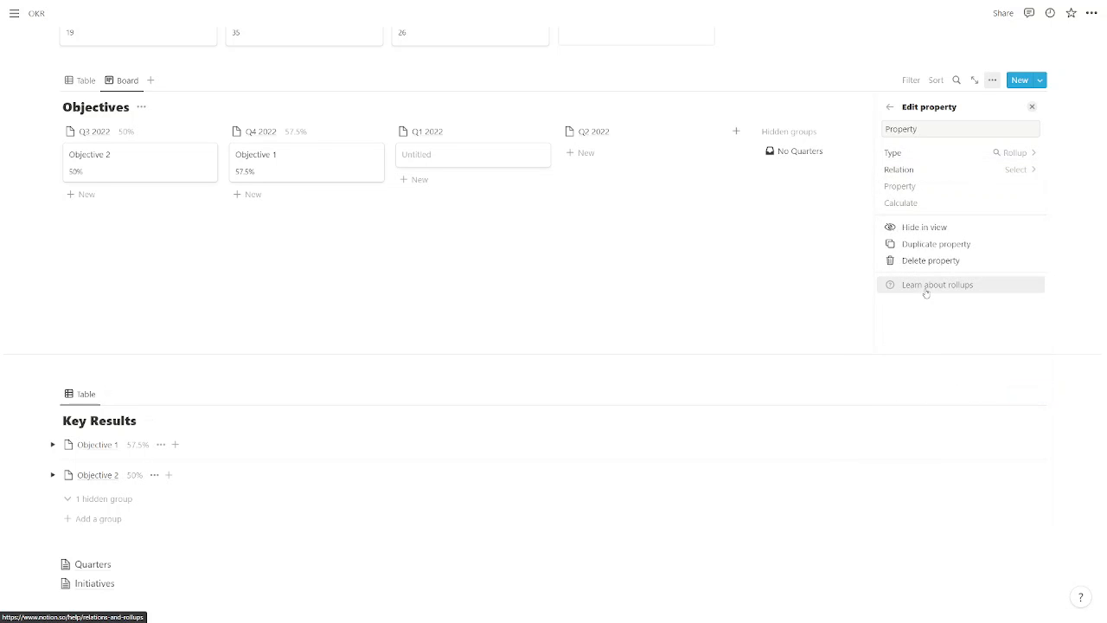
pyautogui.click(922, 171)
pyautogui.click(914, 217)
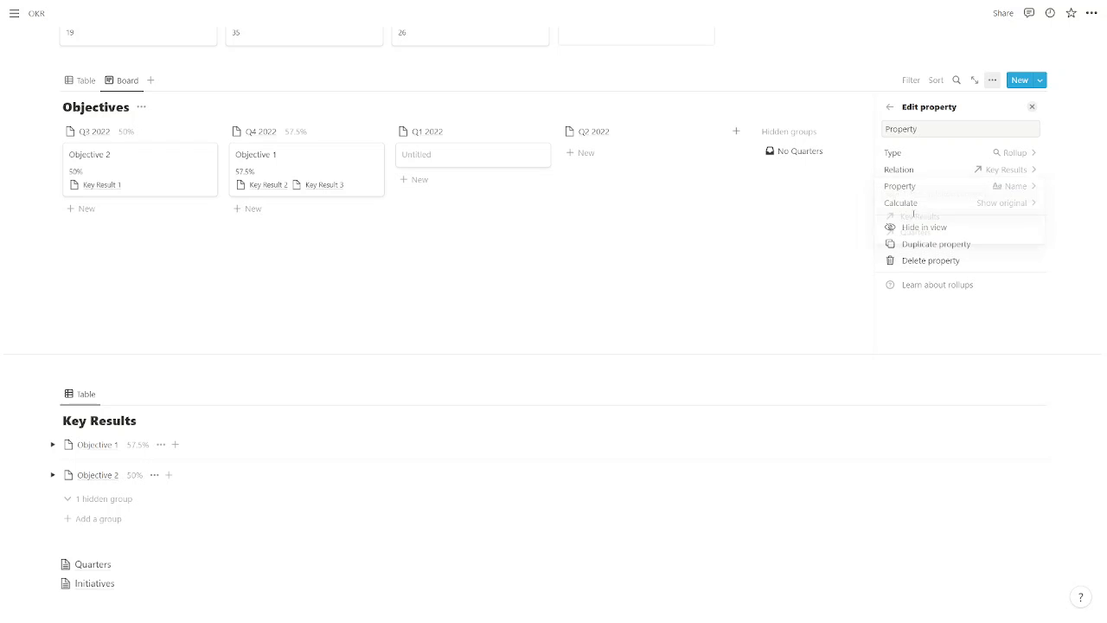
pyautogui.click(929, 190)
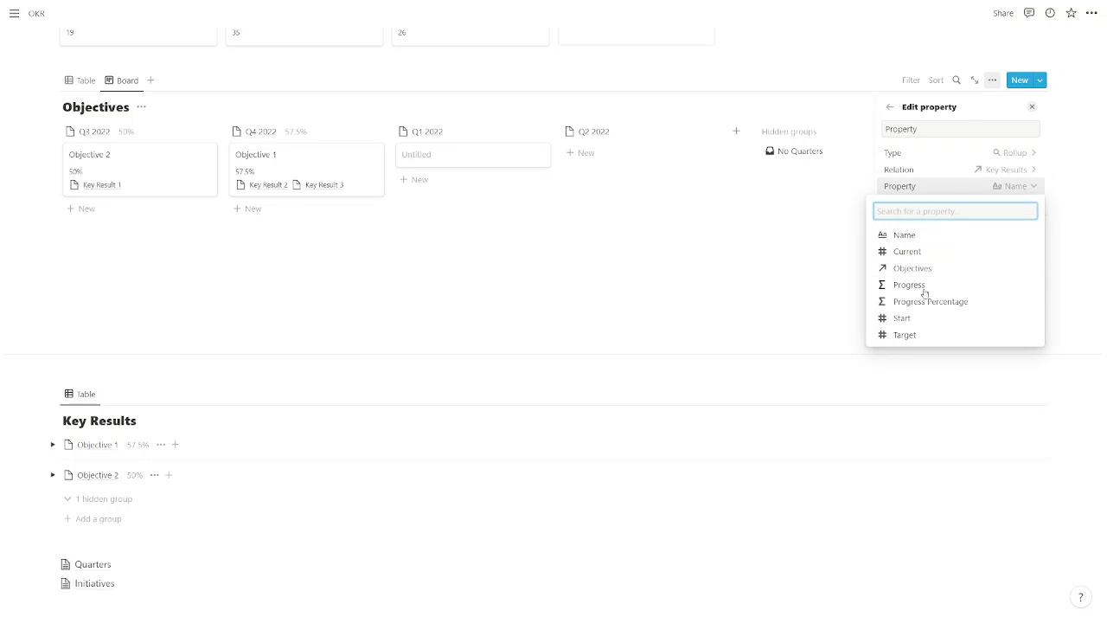
pyautogui.click(925, 284)
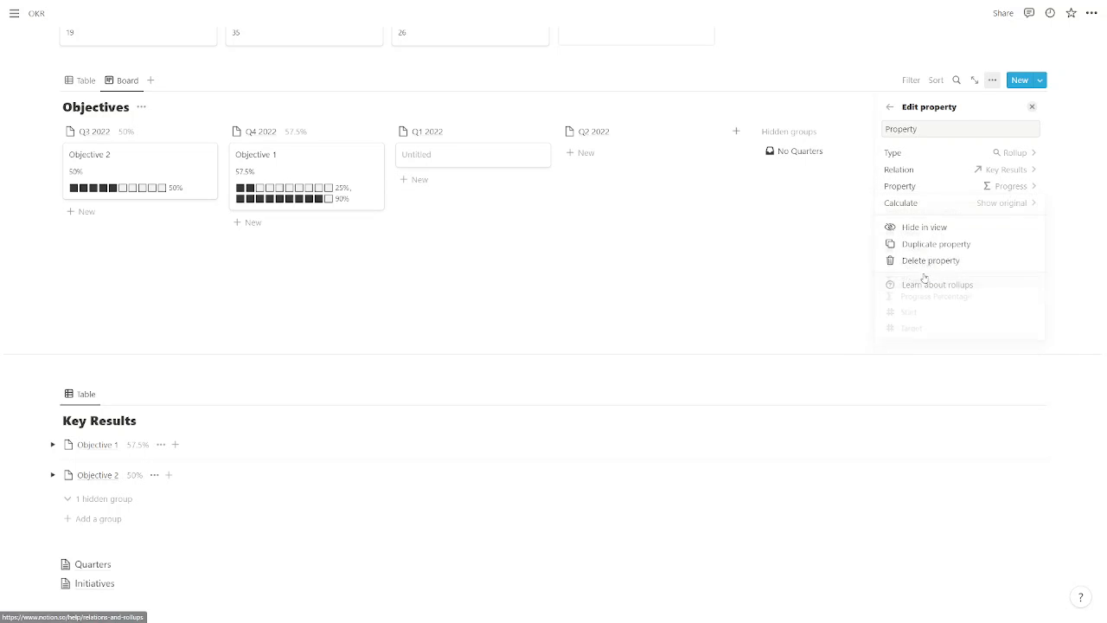
# Step: Delete the new rollup property from the Objectives database and close the board's view options
pyautogui.click(935, 209)
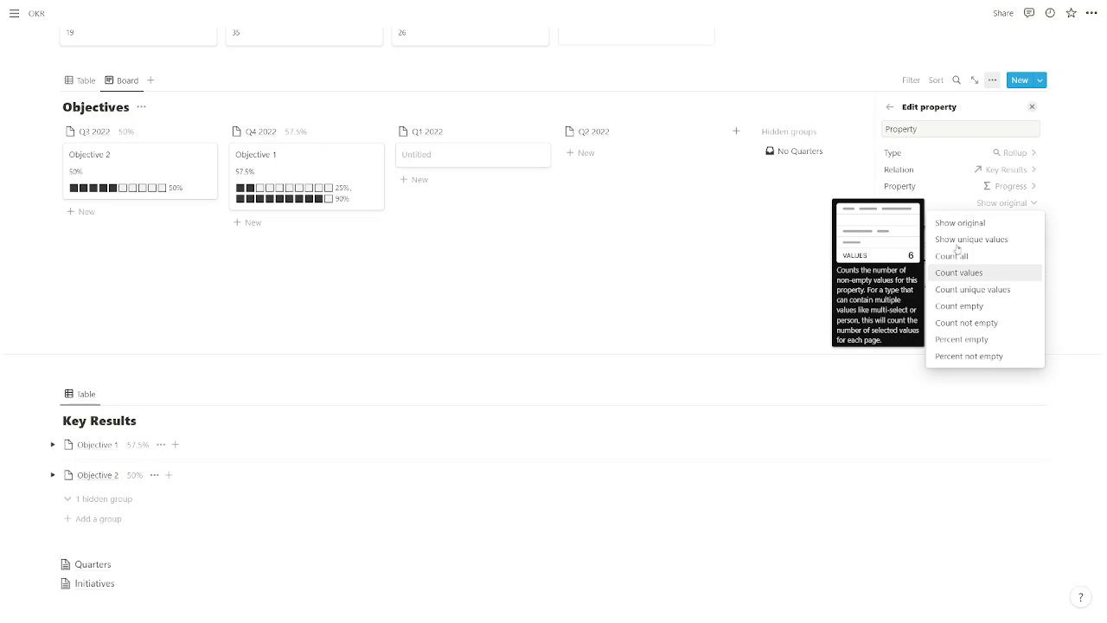
pyautogui.click(963, 200)
pyautogui.click(946, 258)
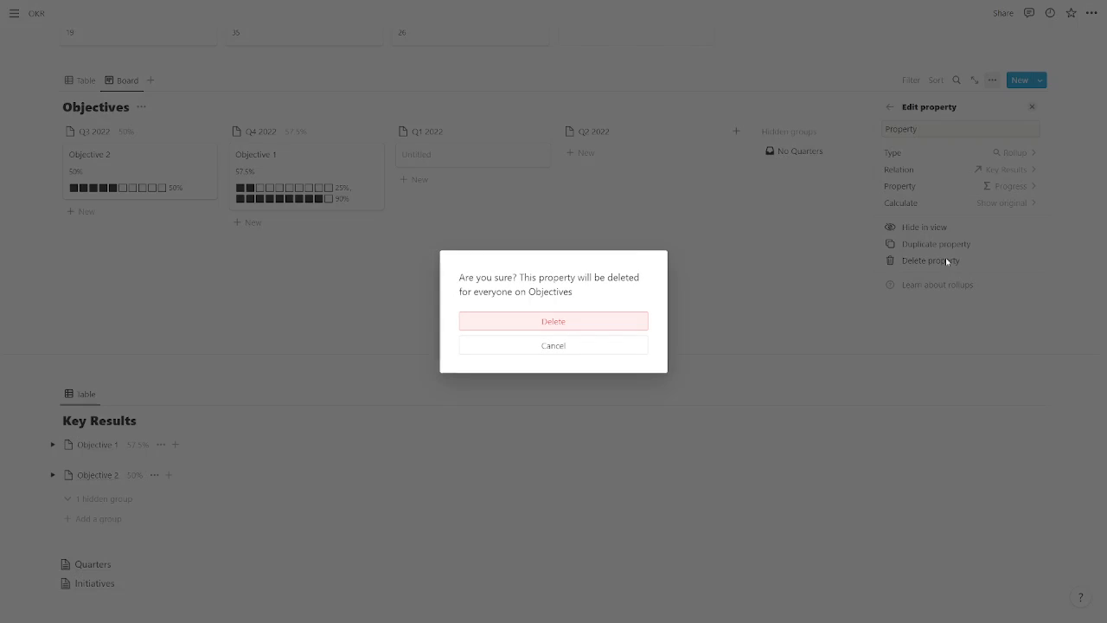
pyautogui.click(645, 320)
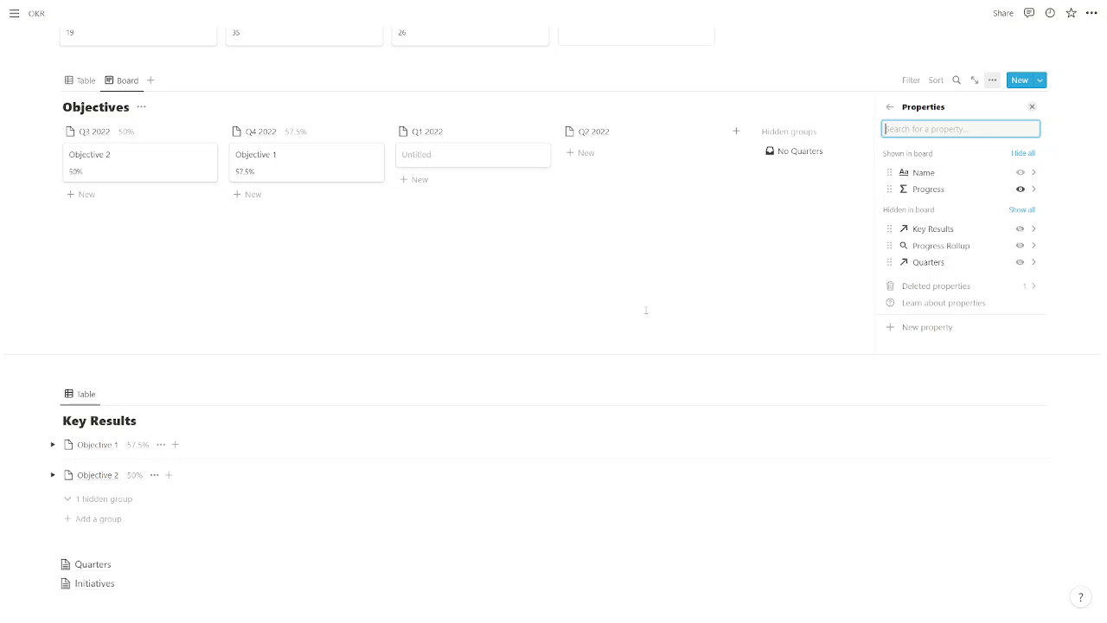
pyautogui.click(1032, 106)
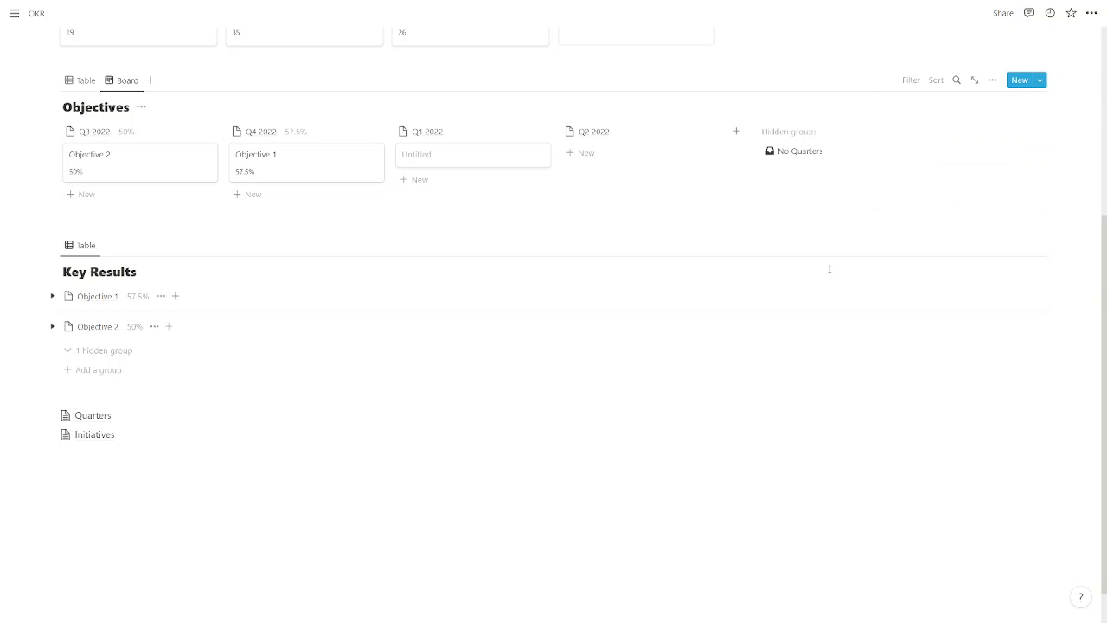
# Step: Expand the Objective 1 and Objective 2 groups in the Key Results table to review their key results
pyautogui.scroll(3, 554, 311)
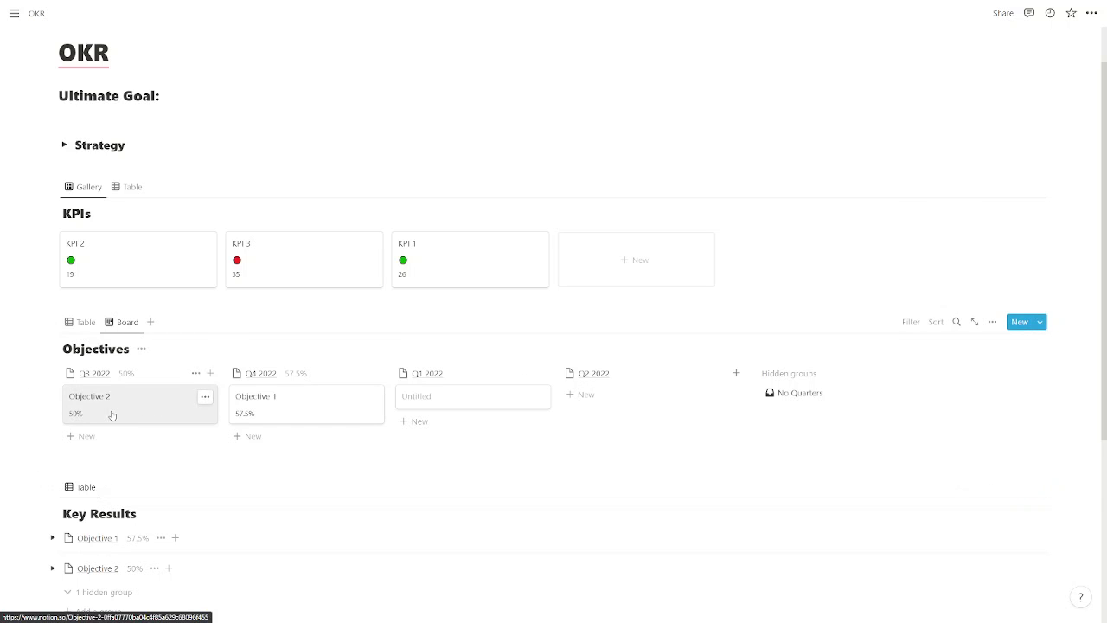
pyautogui.scroll(-3, 775, 352)
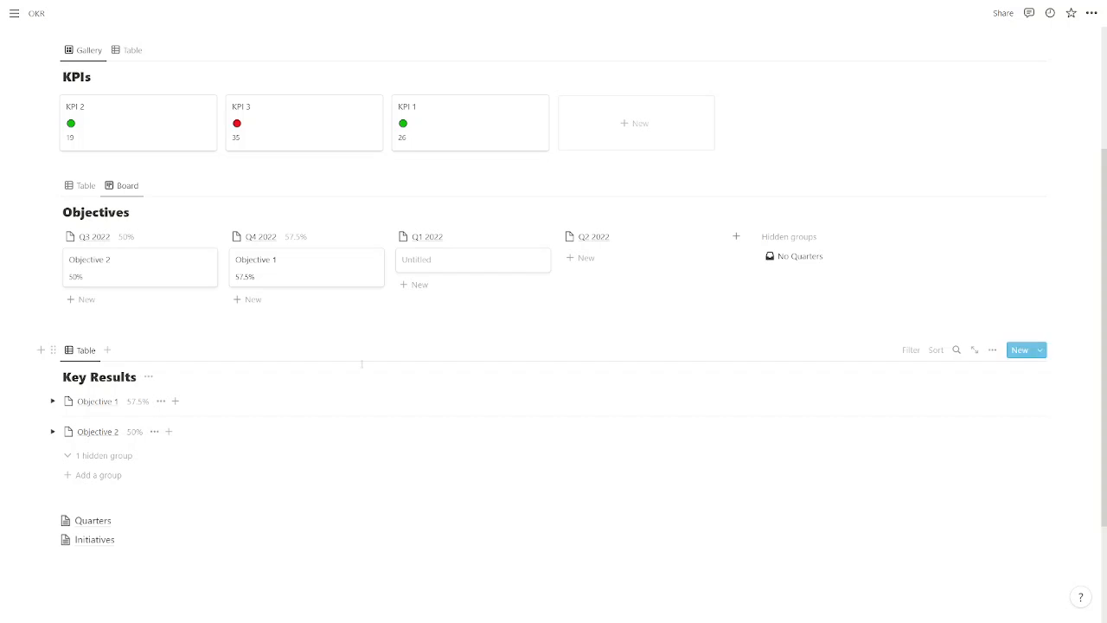
pyautogui.click(53, 402)
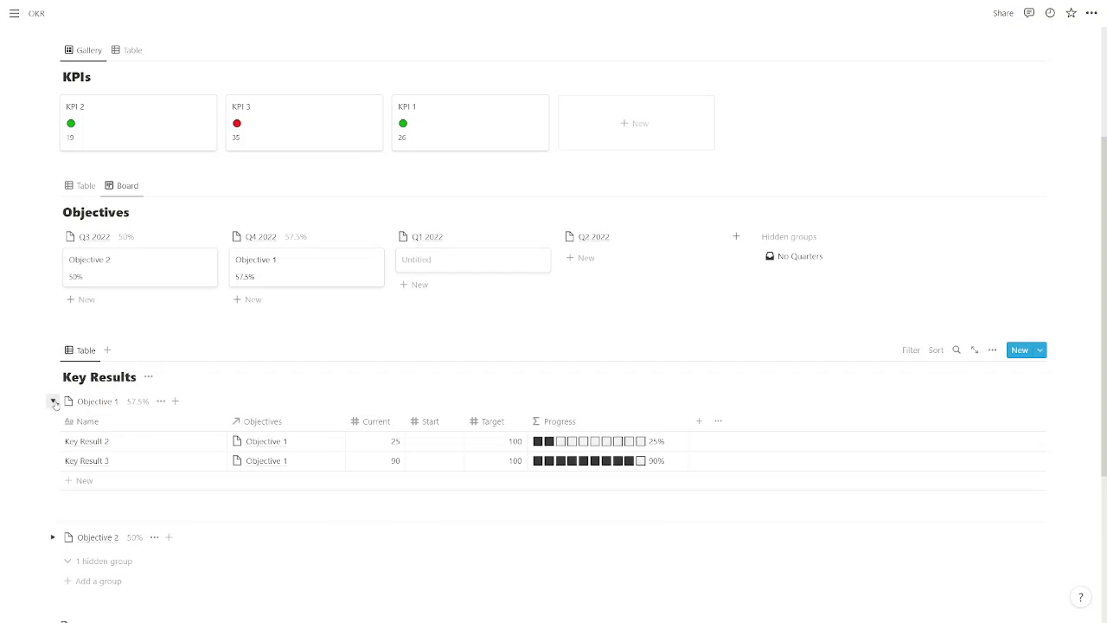
pyautogui.click(53, 538)
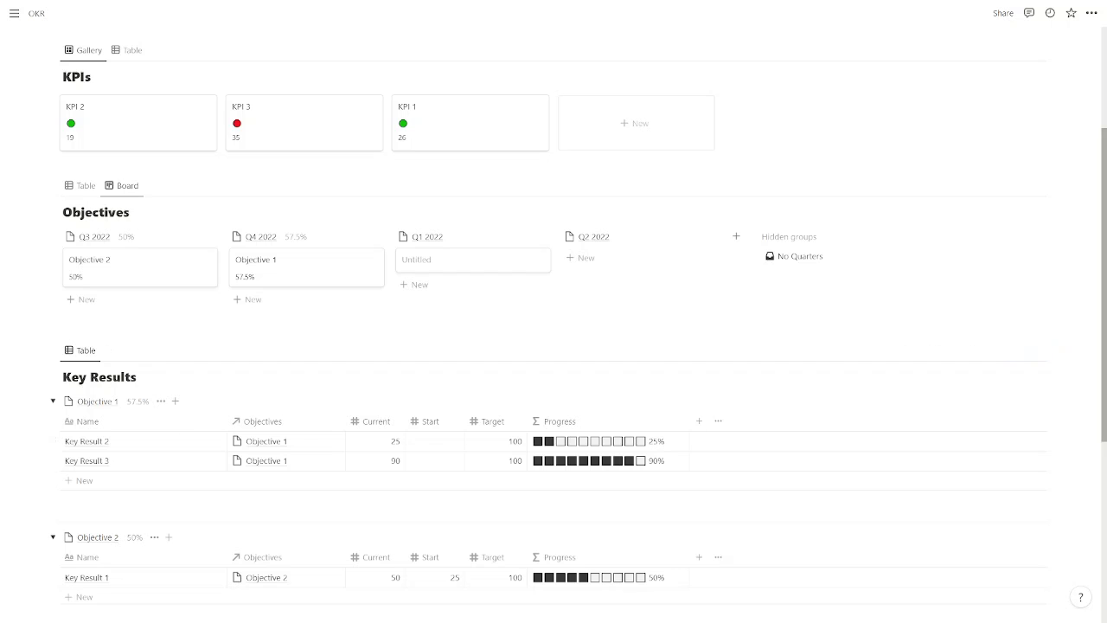
pyautogui.scroll(-3, 1105, 330)
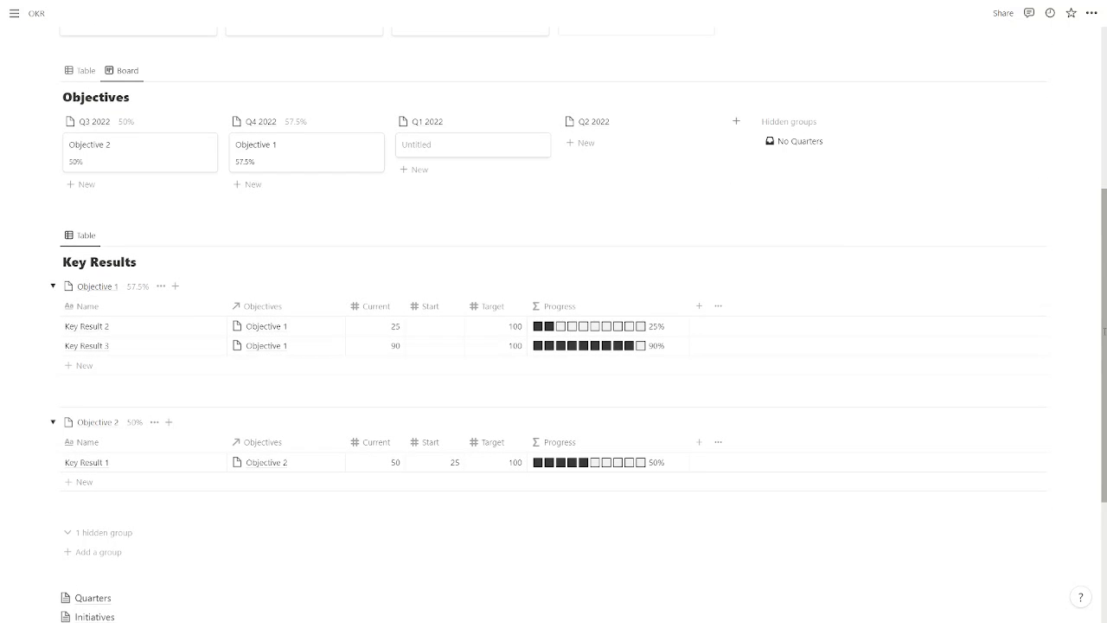
pyautogui.scroll(-1, 440, 476)
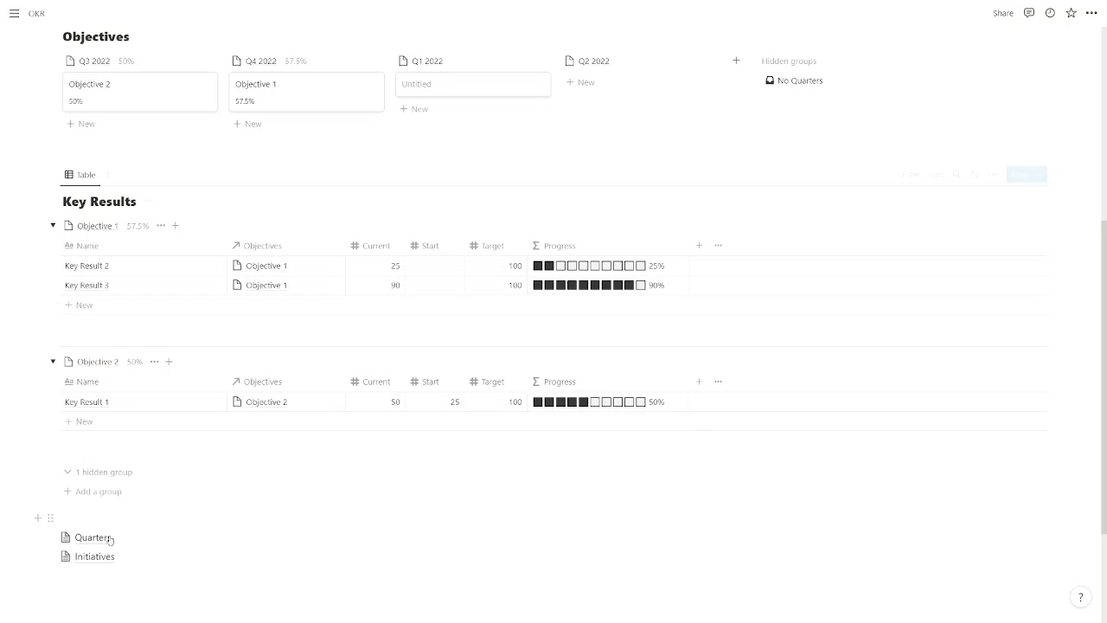